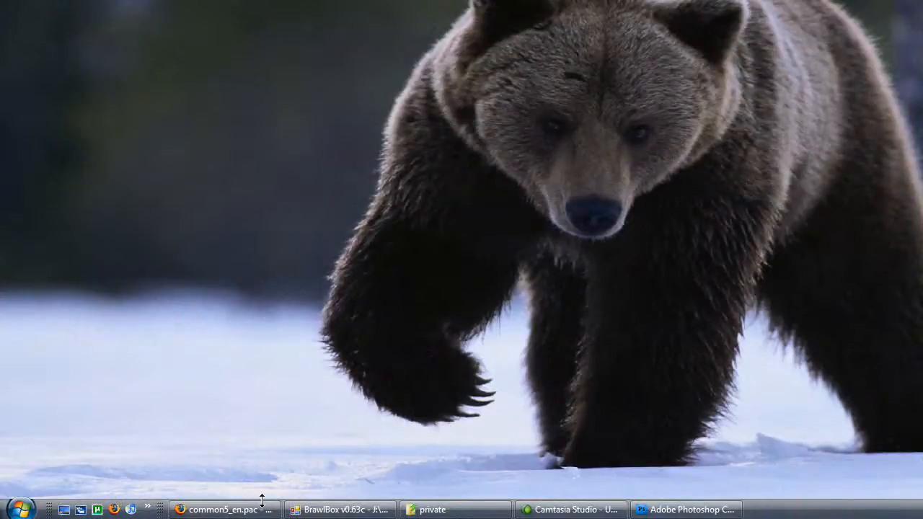
Step: Look at the MediaFire download page for common5_en.pac in Firefox, leaving the desktop in view when done
{"action": "mouse_move", "coordinate": [261, 510]}
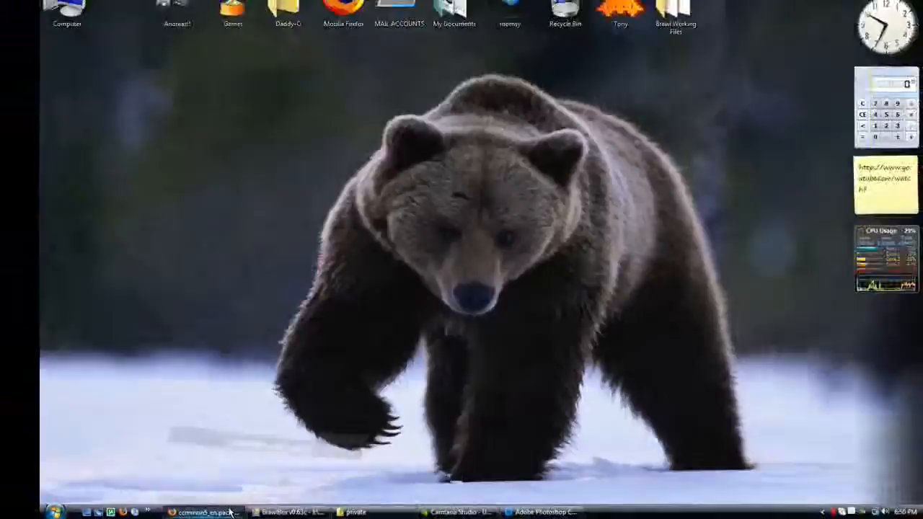
{"action": "left_click", "coordinate": [261, 510]}
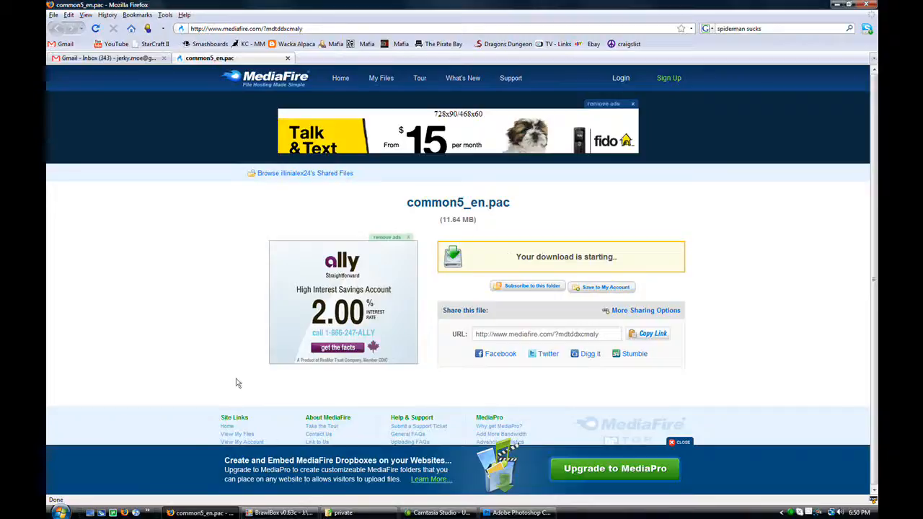
{"action": "left_click", "coordinate": [205, 511]}
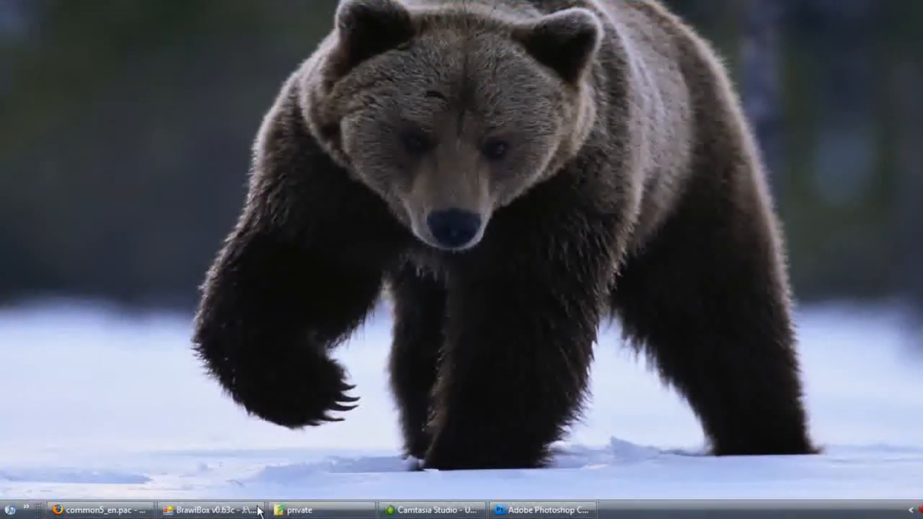
Step: Switch to BrawlBox with common5.pac loaded and move its window toward the middle of the desktop
{"action": "mouse_move", "coordinate": [300, 513]}
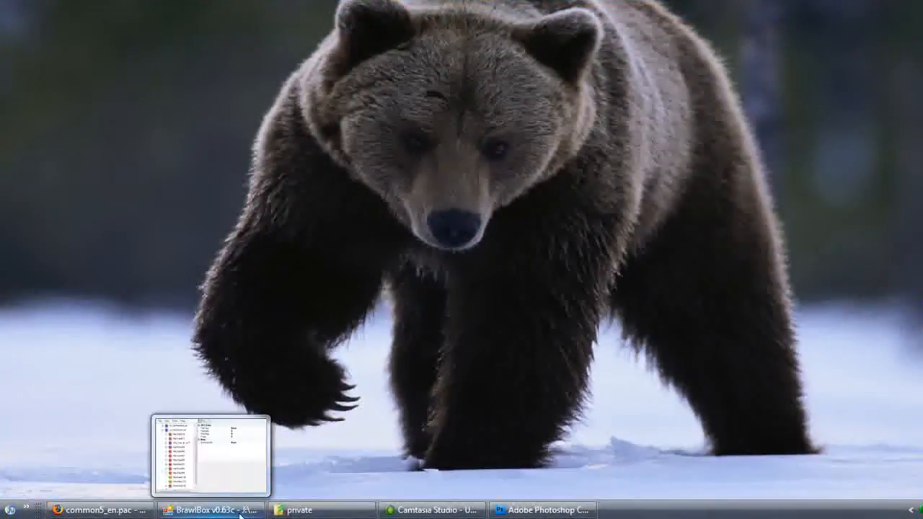
{"action": "left_click", "coordinate": [241, 512]}
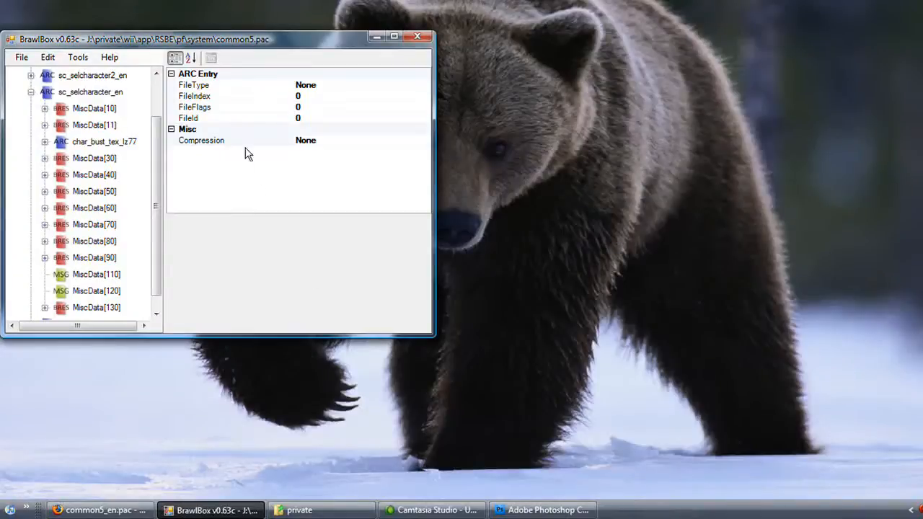
{"action": "left_click_drag", "start_coordinate": [245, 45], "coordinate": [340, 51]}
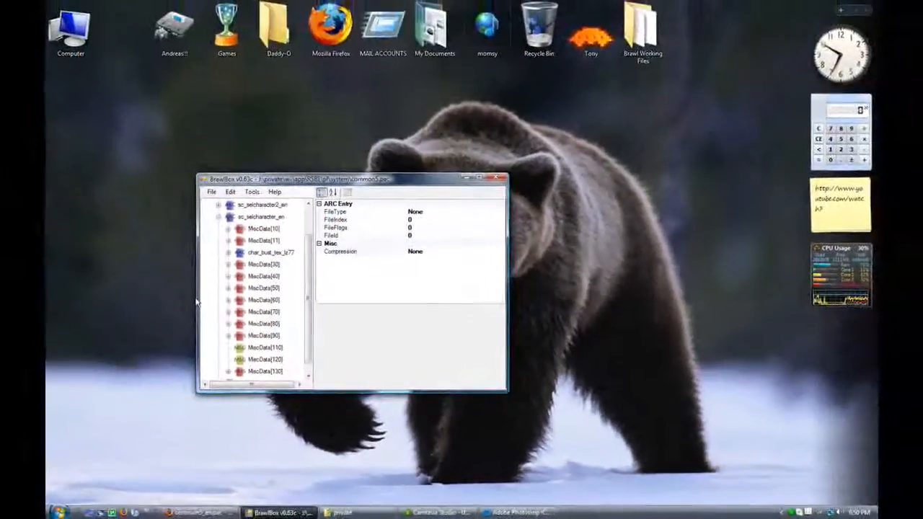
Step: Expand sc_selmap_en, MiscData[40] and its Textures(NW4R) folder in the common5_en archive
{"action": "left_click", "coordinate": [220, 218]}
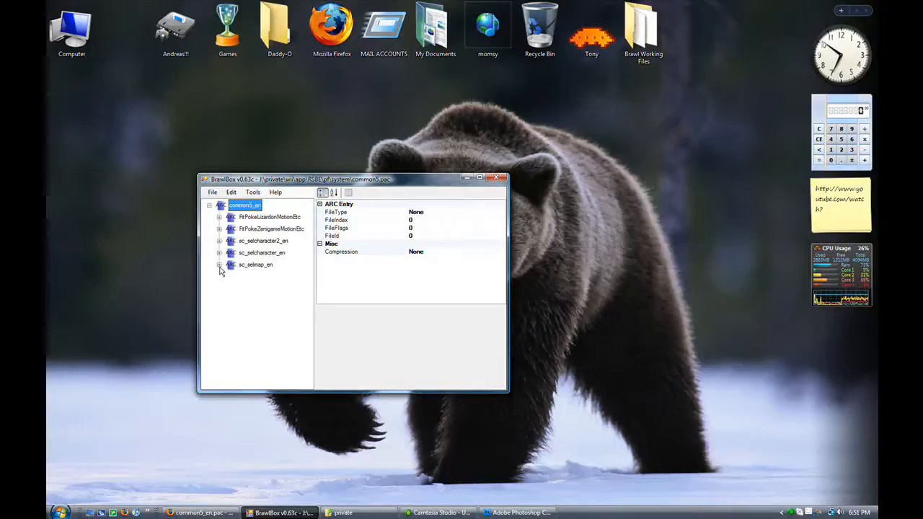
{"action": "left_click", "coordinate": [220, 265]}
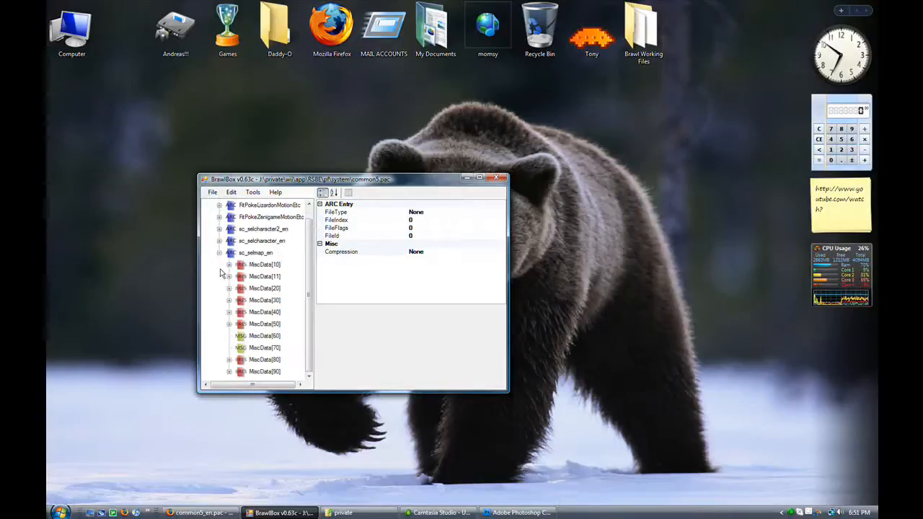
{"action": "left_click", "coordinate": [252, 312]}
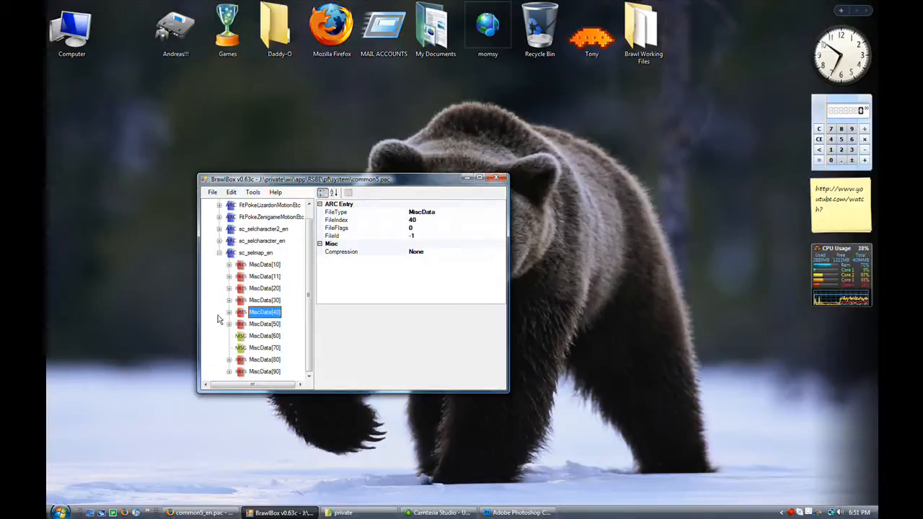
{"action": "left_click", "coordinate": [228, 313]}
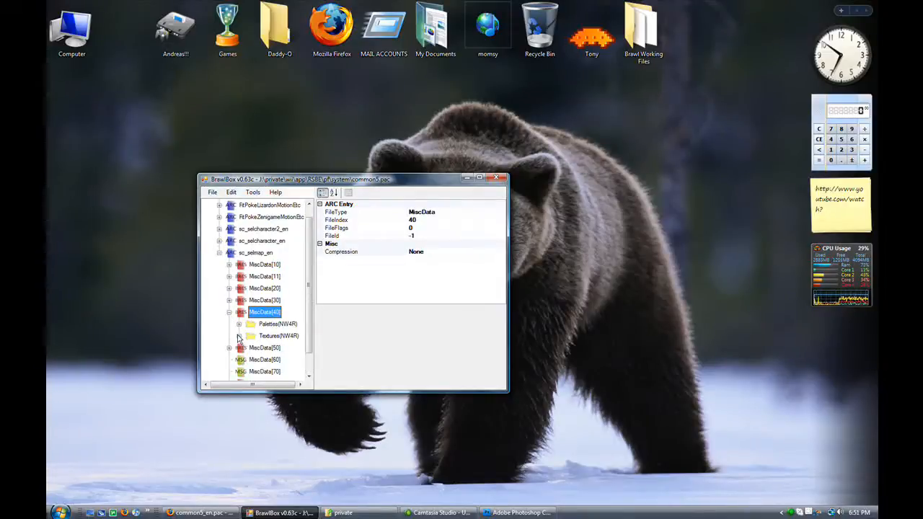
{"action": "left_click", "coordinate": [239, 337]}
{"action": "mouse_move", "coordinate": [309, 226]}
{"action": "left_mouse_down"}
{"action": "mouse_move", "coordinate": [309, 346]}
{"action": "mouse_move", "coordinate": [302, 220]}
{"action": "left_mouse_up"}
Step: Browse the InfStc stock icon textures of MiscData[40], starting at InfStc.000, to examine the character heads
{"action": "left_click", "coordinate": [289, 219]}
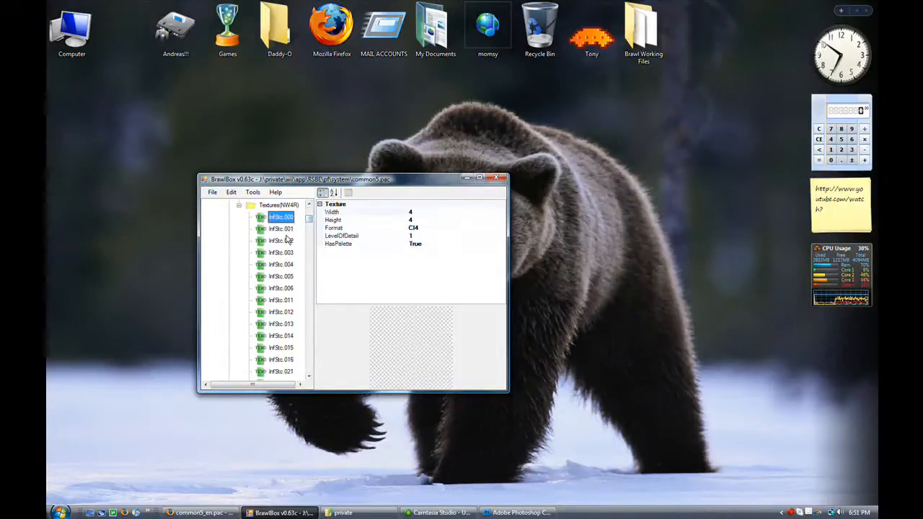
{"action": "left_click", "coordinate": [287, 229]}
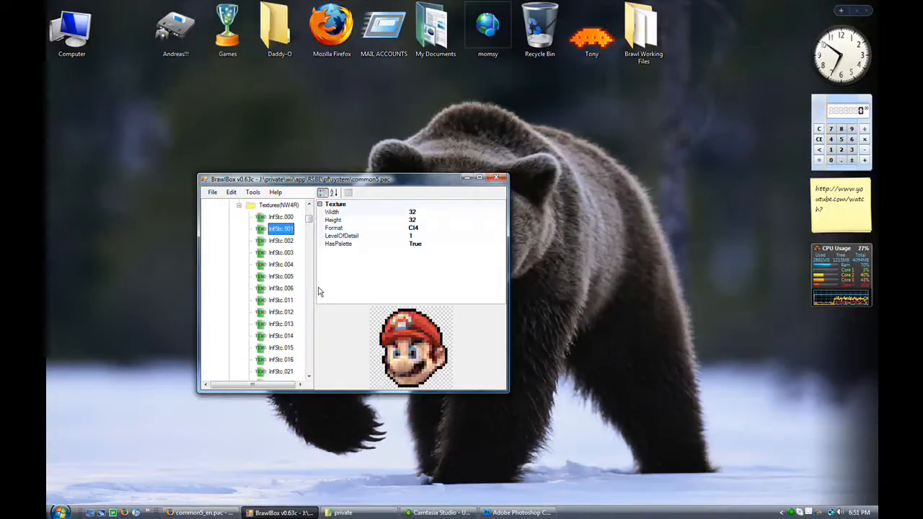
{"action": "key", "text": "Down"}
{"action": "key", "text": "Down"}
{"action": "key", "text": "Down"}
{"action": "key", "text": "Down"}
{"action": "key", "text": "Down"}
{"action": "key", "text": "Down"}
{"action": "key", "text": "Down"}
{"action": "key", "text": "Down"}
{"action": "key", "text": "Down"}
{"action": "key", "text": "Down"}
{"action": "key", "text": "Down"}
{"action": "key", "text": "Down"}
{"action": "key", "text": "Down"}
{"action": "key", "text": "Down"}
{"action": "key", "text": "Down"}
{"action": "key", "text": "Down"}
{"action": "key", "text": "Down"}
{"action": "key", "text": "Down"}
{"action": "key", "text": "Down"}
{"action": "key", "text": "Down"}
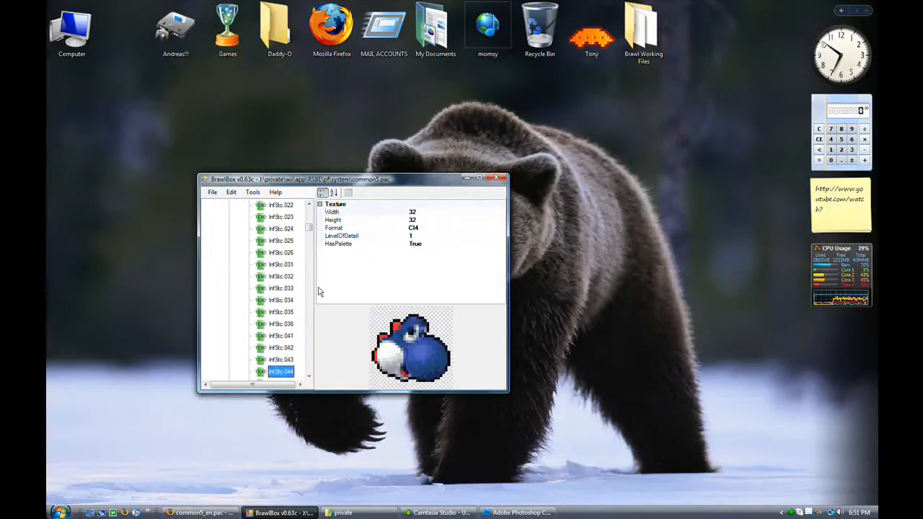
{"action": "key", "text": "Down"}
{"action": "key", "text": "Down"}
{"action": "key", "text": "Down"}
{"action": "key", "text": "Down"}
{"action": "key", "text": "Down"}
{"action": "key", "text": "Down"}
{"action": "key", "text": "Down"}
{"action": "key", "text": "Down"}
{"action": "key", "text": "Down"}
{"action": "key", "text": "Down"}
{"action": "key", "text": "Down"}
{"action": "key", "text": "Down"}
{"action": "key", "text": "Down"}
{"action": "key", "text": "Down"}
{"action": "key", "text": "Down"}
{"action": "key", "text": "Down"}
{"action": "key", "text": "Down"}
{"action": "key", "text": "Down"}
{"action": "key", "text": "Down"}
{"action": "key", "text": "Down"}
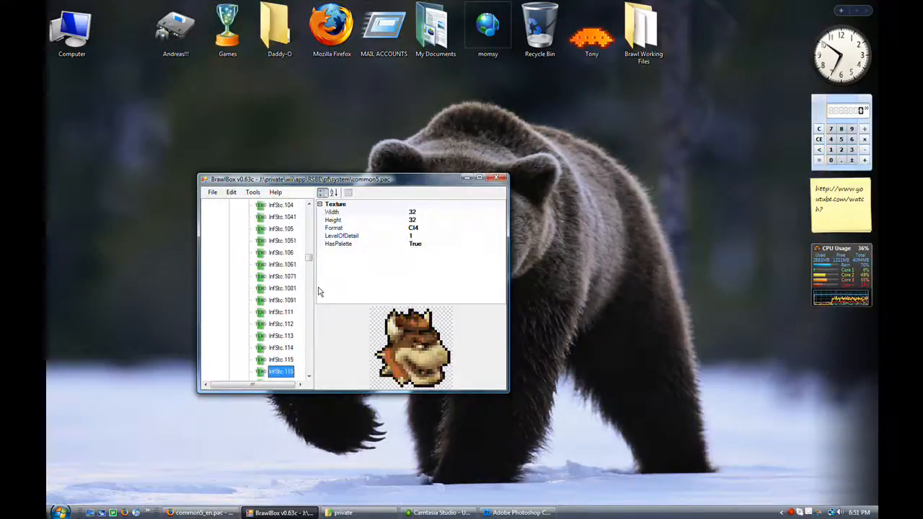
{"action": "key", "text": "Up"}
{"action": "key", "text": "Up"}
{"action": "key", "text": "Up"}
{"action": "key", "text": "Up"}
{"action": "key", "text": "Up"}
{"action": "key", "text": "Up"}
{"action": "key", "text": "Up"}
{"action": "key", "text": "Up"}
{"action": "key", "text": "Up"}
{"action": "key", "text": "Up"}
{"action": "key", "text": "Up"}
{"action": "key", "text": "Up"}
{"action": "key", "text": "Up"}
{"action": "key", "text": "Up"}
{"action": "key", "text": "Up"}
{"action": "key", "text": "Up"}
{"action": "key", "text": "Up"}
{"action": "key", "text": "Up"}
{"action": "key", "text": "Up"}
{"action": "key", "text": "Up"}
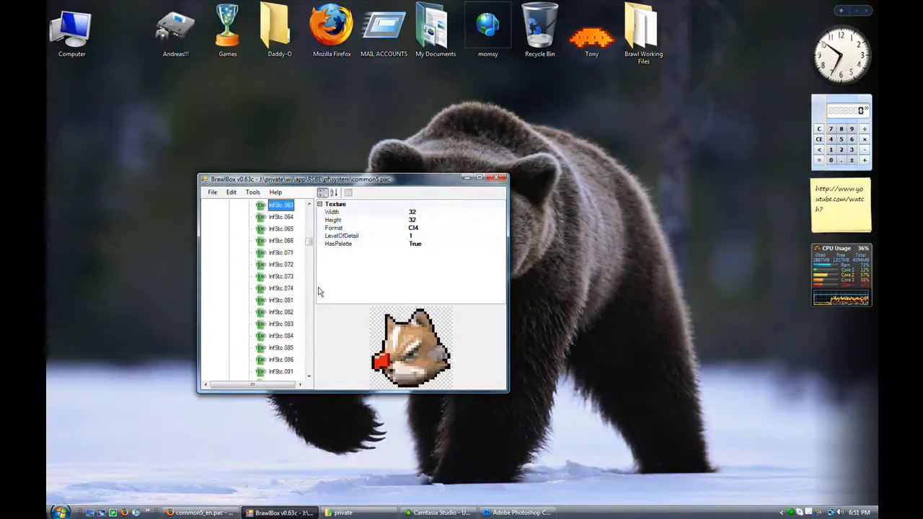
{"action": "key", "text": "Up"}
{"action": "key", "text": "Up"}
{"action": "key", "text": "Up"}
{"action": "key", "text": "Up"}
{"action": "key", "text": "Up"}
{"action": "key", "text": "Up"}
{"action": "key", "text": "Up"}
{"action": "key", "text": "Up"}
{"action": "key", "text": "Up"}
{"action": "key", "text": "Up"}
{"action": "key", "text": "Up"}
{"action": "key", "text": "Up"}
{"action": "key", "text": "Up"}
{"action": "key", "text": "Up"}
{"action": "key", "text": "Up"}
{"action": "key", "text": "Up"}
{"action": "key", "text": "Up"}
{"action": "key", "text": "Up"}
{"action": "key", "text": "Up"}
{"action": "key", "text": "Up"}
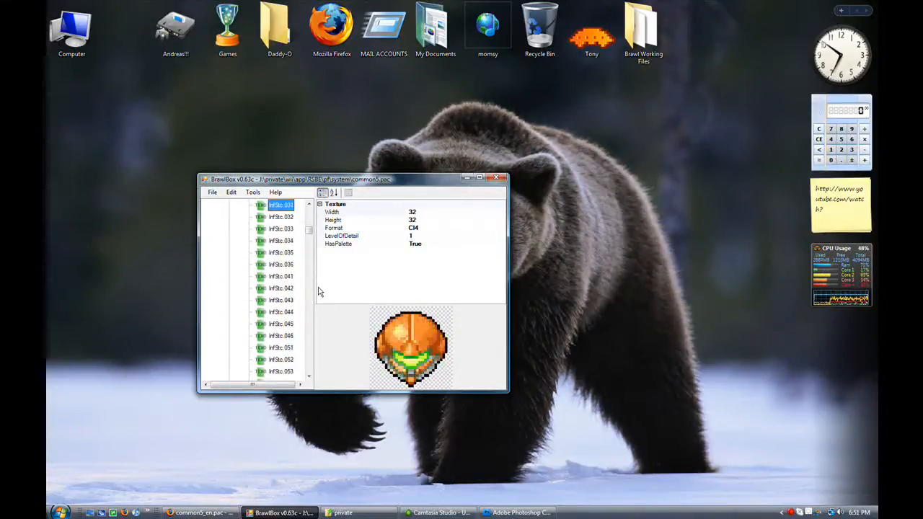
{"action": "key", "text": "Up"}
{"action": "key", "text": "Up"}
{"action": "key", "text": "Up"}
{"action": "key", "text": "Up"}
Step: Compare the helmet icon color variants InfStc.031 to InfStc.036, ending on the green helmet InfStc.036
{"action": "key", "text": "Down"}
{"action": "key", "text": "Down"}
{"action": "key", "text": "Down"}
{"action": "key", "text": "Down"}
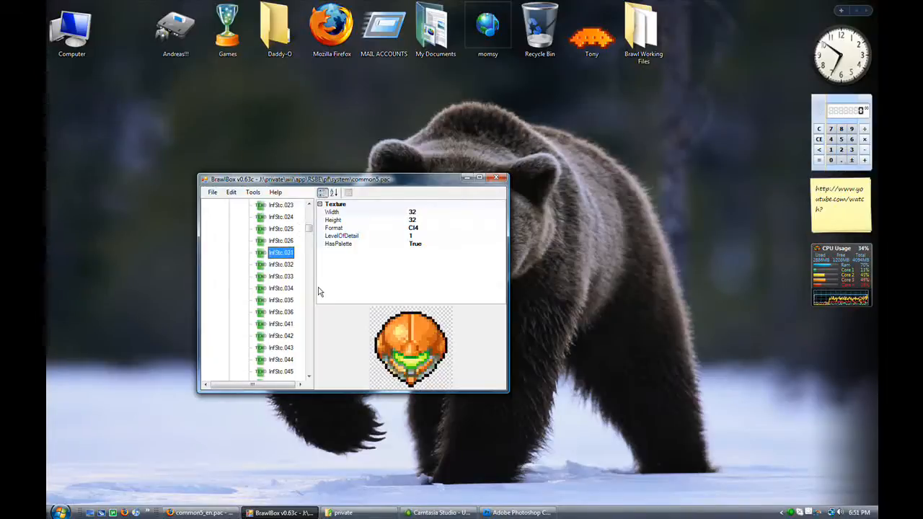
{"action": "key", "text": "Down"}
{"action": "key", "text": "Down"}
{"action": "key", "text": "Down"}
{"action": "key", "text": "Down"}
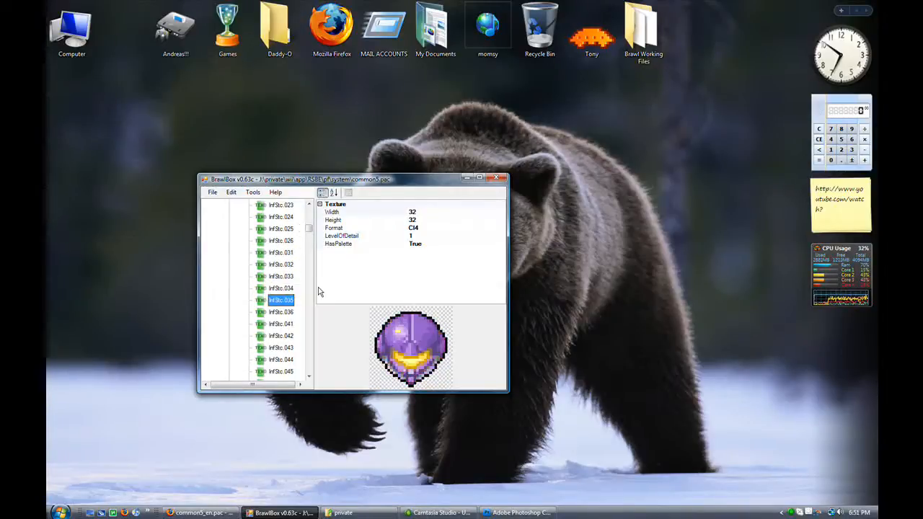
{"action": "key", "text": "Down"}
{"action": "key", "text": "Down"}
{"action": "key", "text": "Up"}
{"action": "key", "text": "Up"}
{"action": "key", "text": "Down"}
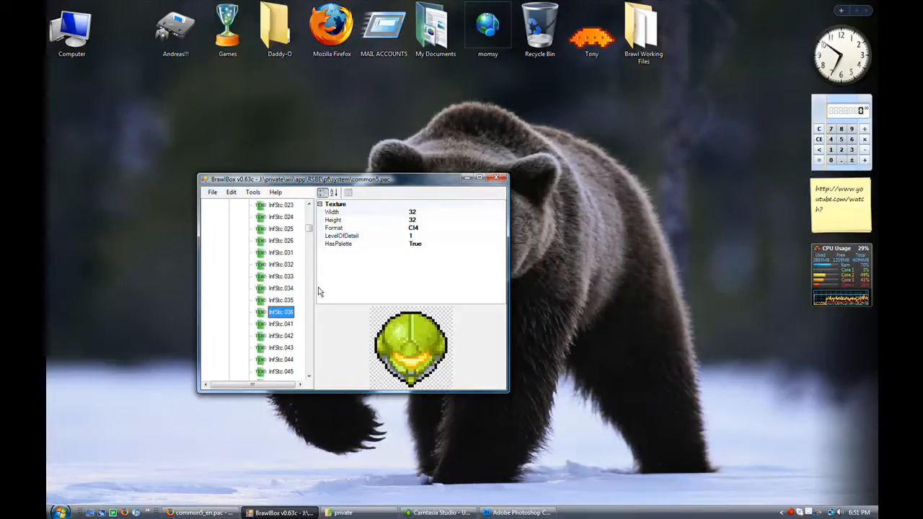
Step: Export the green helmet texture InfStc.036 to the Desktop under its default file name
{"action": "right_click", "coordinate": [279, 315]}
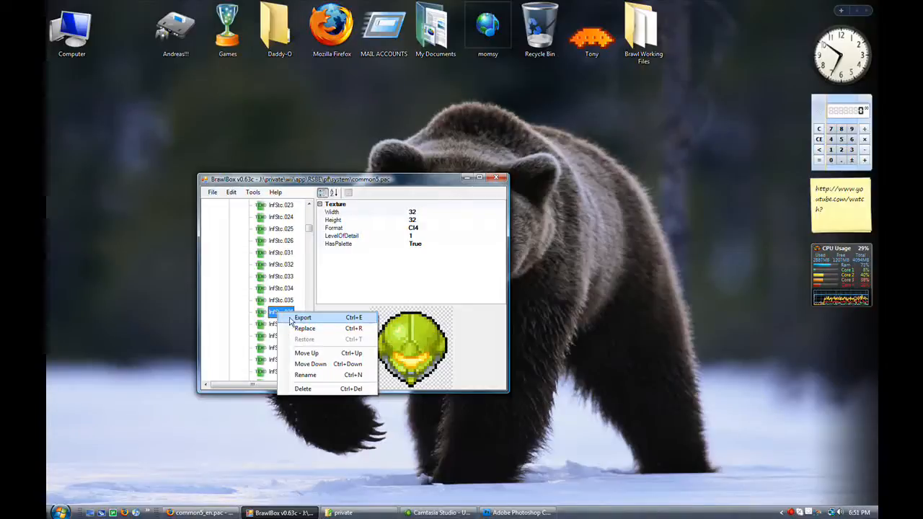
{"action": "left_click", "coordinate": [302, 319]}
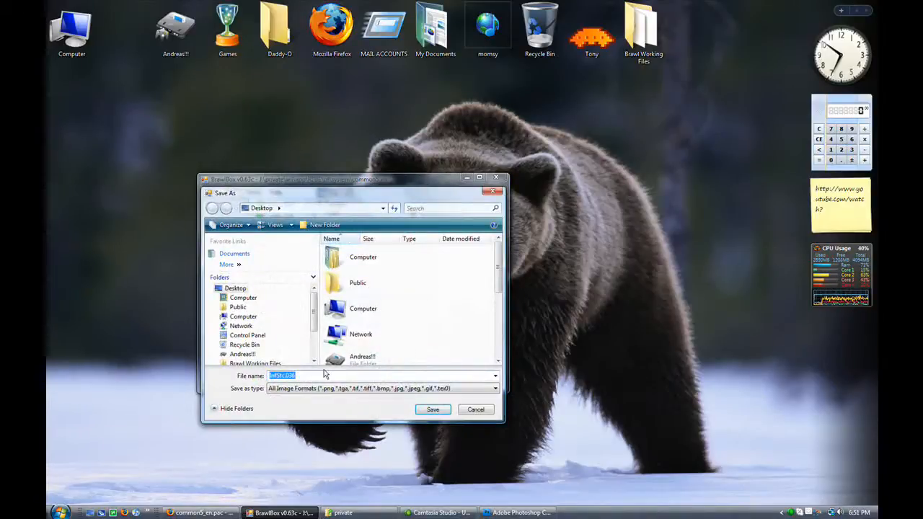
{"action": "left_click", "coordinate": [434, 411]}
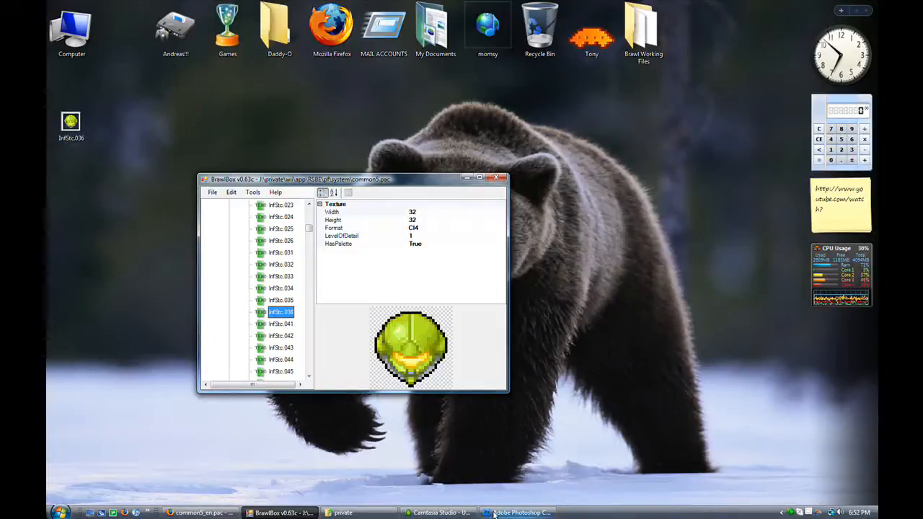
Step: Switch to Photoshop and open the exported InfStc.036 image from the Desktop
{"action": "left_click", "coordinate": [516, 512]}
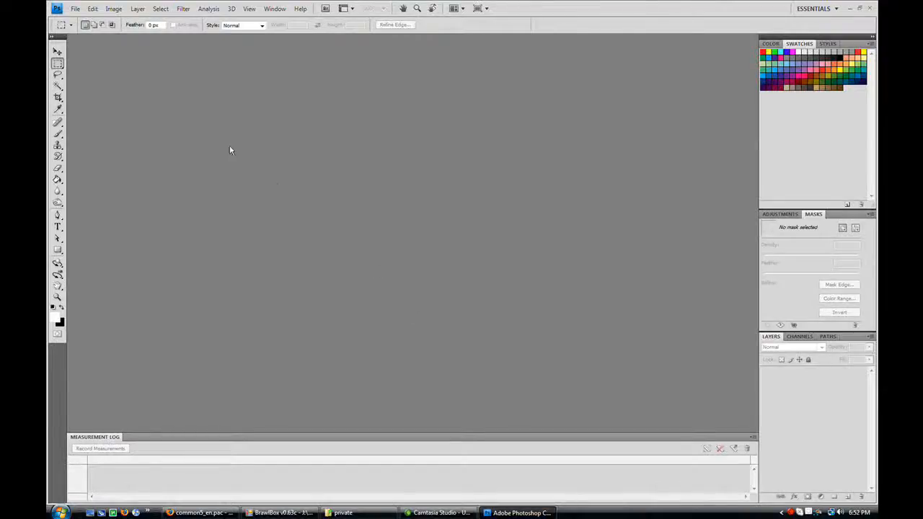
{"action": "left_click", "coordinate": [75, 8]}
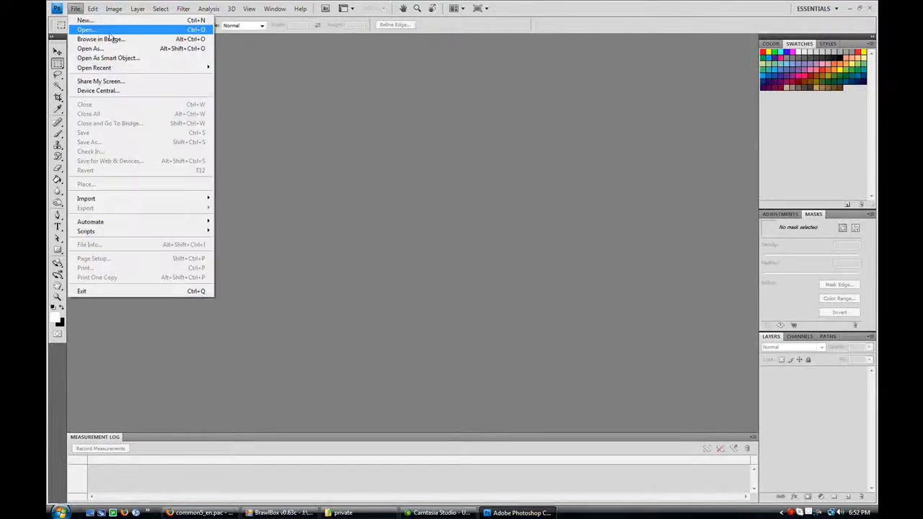
{"action": "left_click", "coordinate": [109, 30]}
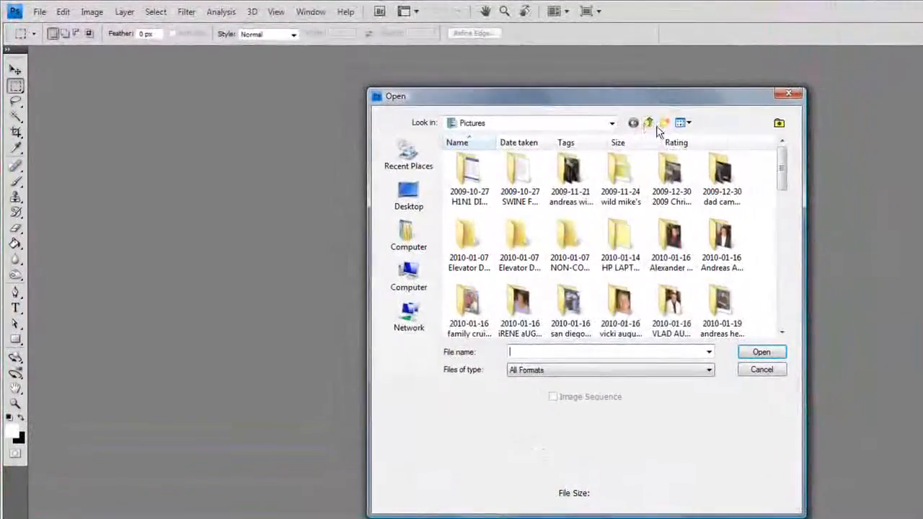
{"action": "left_click", "coordinate": [647, 124]}
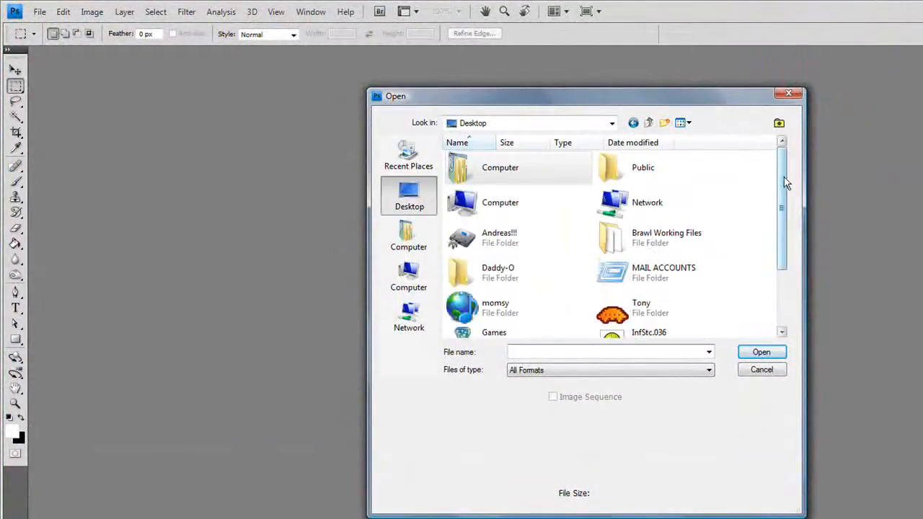
{"action": "left_click_drag", "start_coordinate": [785, 181], "coordinate": [785, 234]}
{"action": "double_click", "coordinate": [606, 256]}
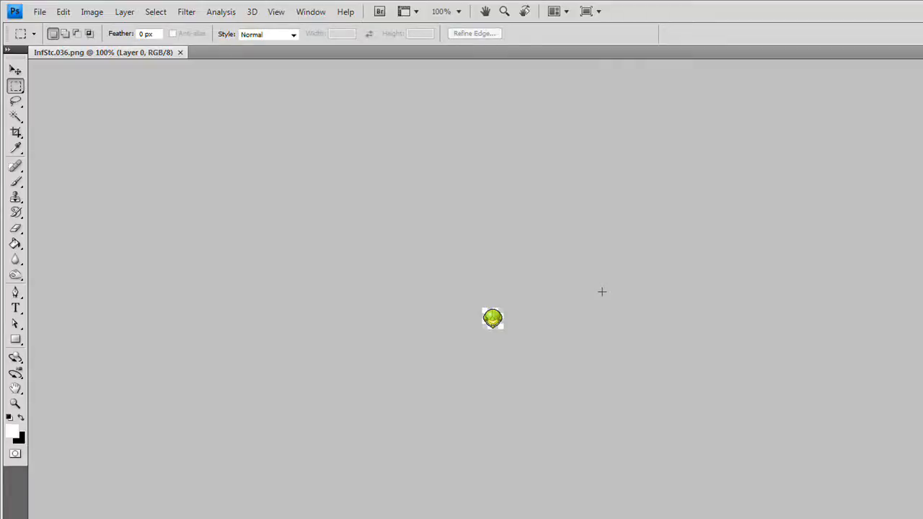
Step: Enlarge the helmet icon to 1600% to examine its individual pixels
{"action": "key", "text": "ctrl+plus"}
{"action": "key", "text": "ctrl+plus"}
{"action": "key", "text": "ctrl+plus"}
{"action": "key", "text": "ctrl+plus"}
{"action": "key", "text": "ctrl+plus"}
{"action": "key", "text": "ctrl+plus"}
{"action": "key", "text": "ctrl+plus"}
{"action": "key", "text": "ctrl+plus"}
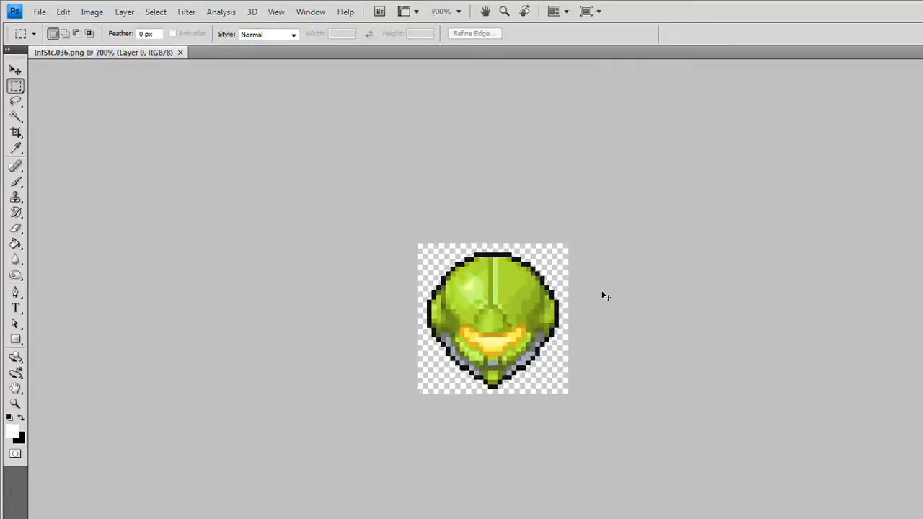
{"action": "key", "text": "ctrl+plus"}
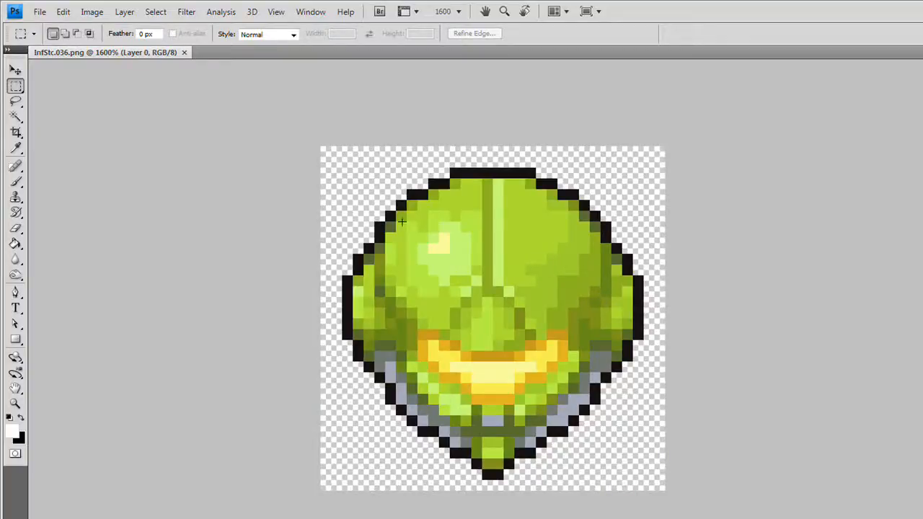
Step: Set the foreground color to pure red (ff0000)
{"action": "left_click", "coordinate": [16, 148]}
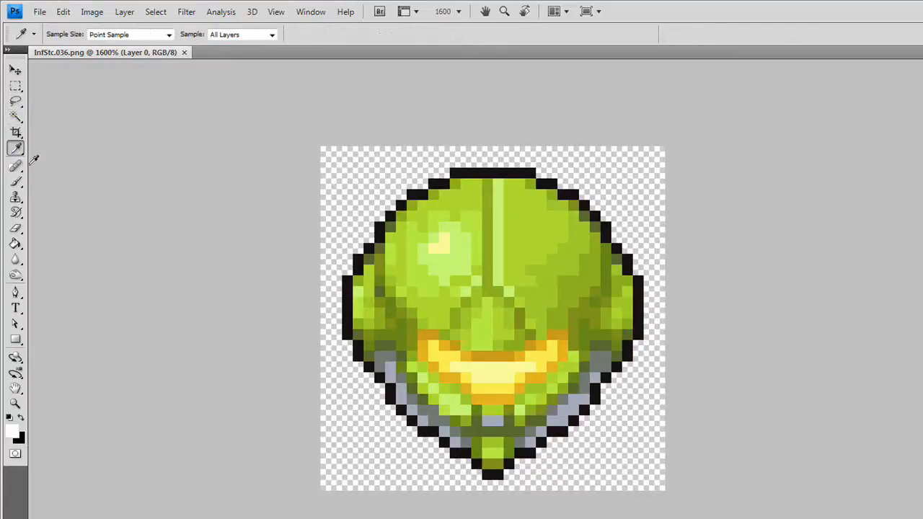
{"action": "left_click", "coordinate": [18, 433]}
{"action": "left_click_drag", "start_coordinate": [161, 243], "coordinate": [204, 206]}
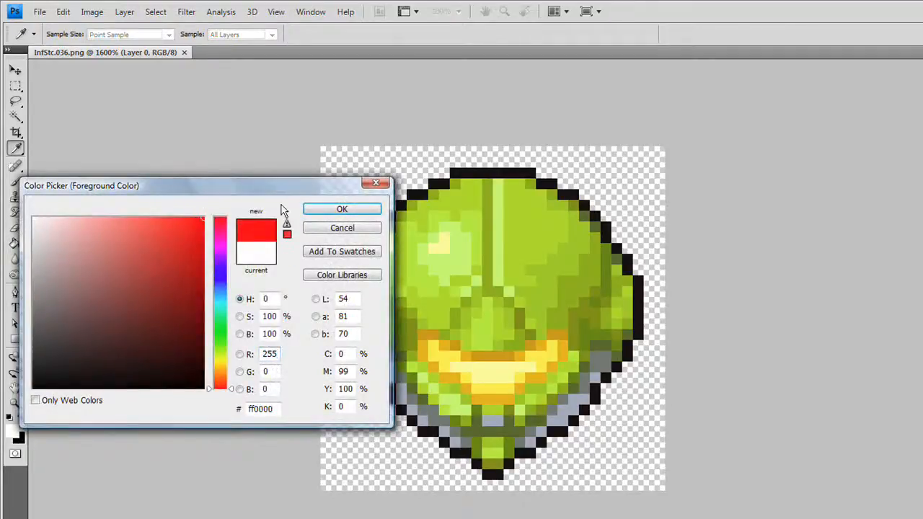
{"action": "left_click", "coordinate": [342, 209]}
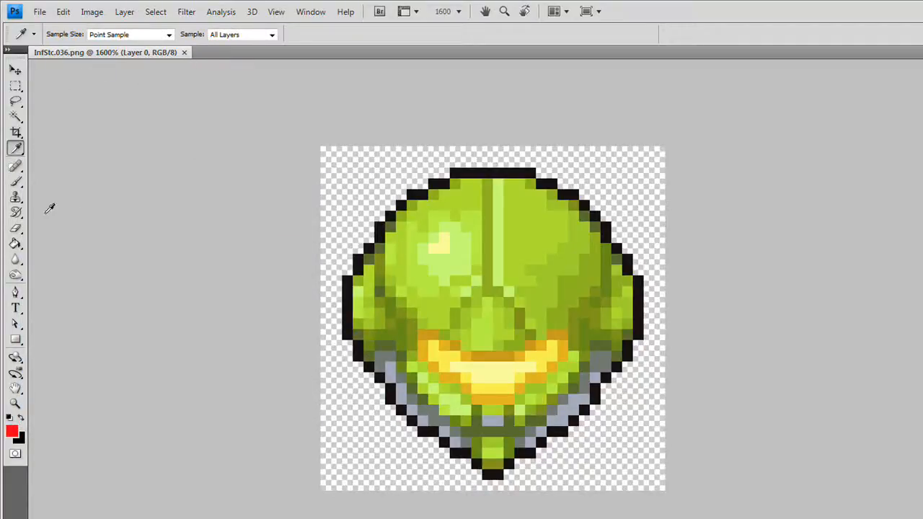
Step: Activate the Brush tool and set its master diameter to 7 px
{"action": "key", "text": "b"}
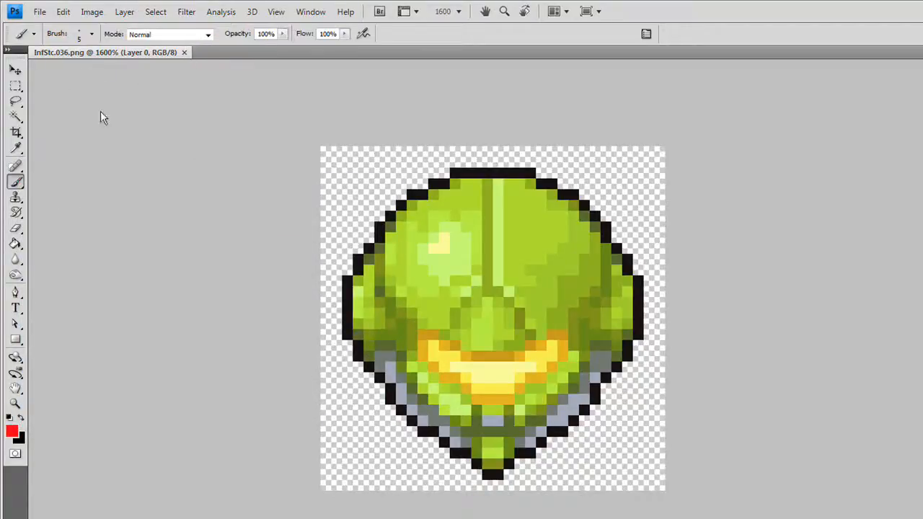
{"action": "left_click", "coordinate": [92, 34]}
{"action": "left_click", "coordinate": [113, 72]}
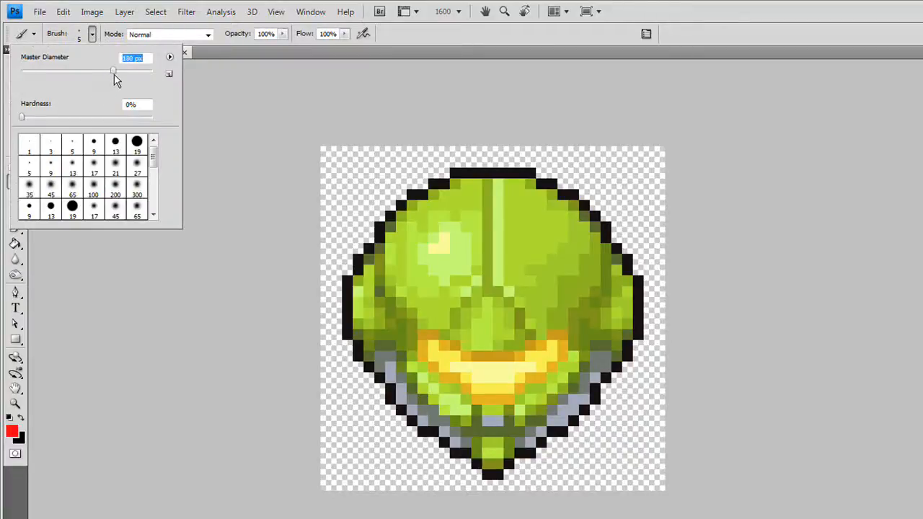
{"action": "left_click_drag", "start_coordinate": [29, 74], "coordinate": [25, 72]}
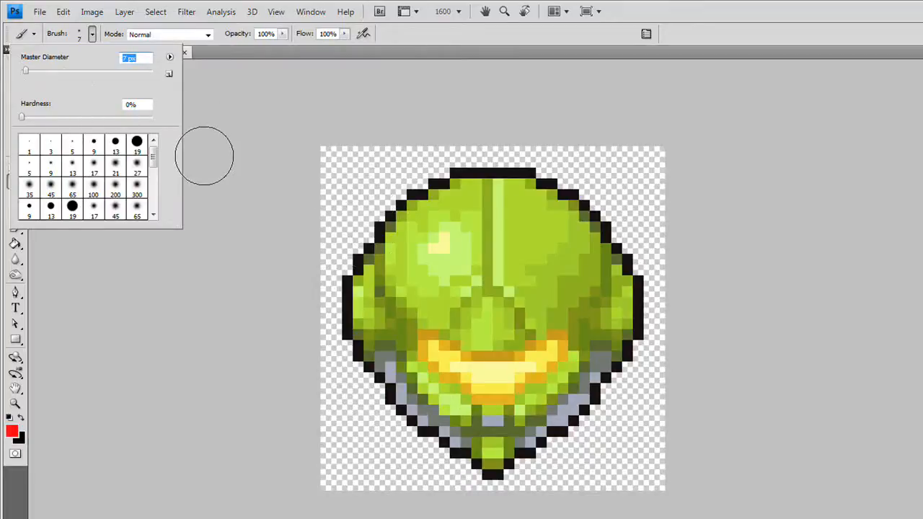
Step: Paint a large red X across the helmet icon with two diagonal brush strokes from corner to corner
{"action": "left_click", "coordinate": [219, 239]}
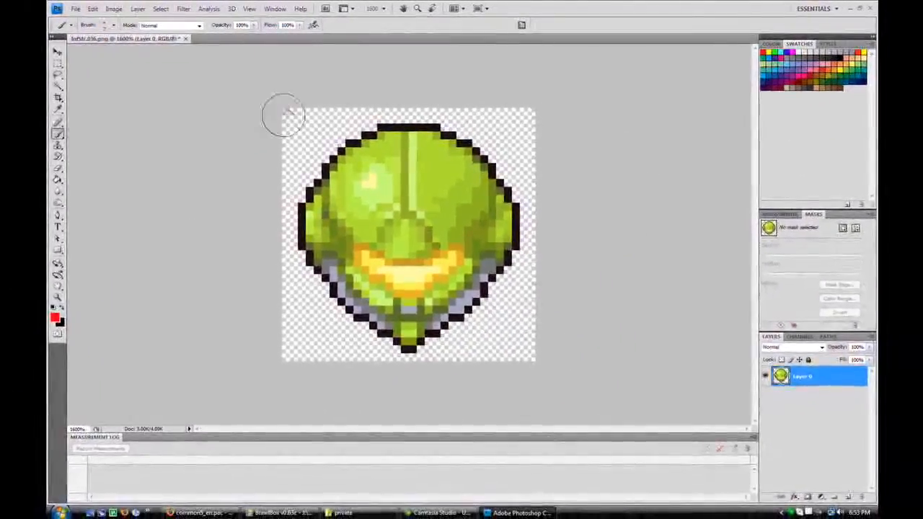
{"action": "mouse_move", "coordinate": [283, 113]}
{"action": "left_mouse_down"}
{"action": "mouse_move", "coordinate": [394, 199]}
{"action": "mouse_move", "coordinate": [550, 371]}
{"action": "left_mouse_up"}
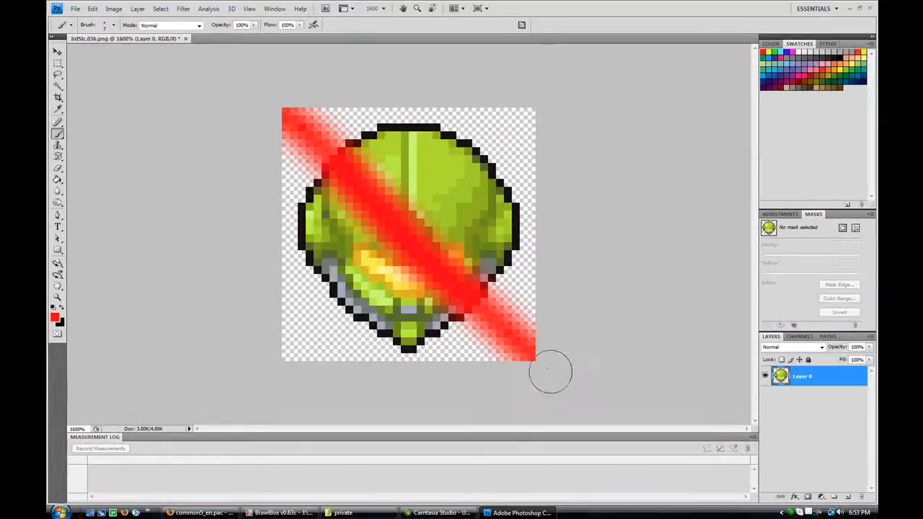
{"action": "mouse_move", "coordinate": [569, 93]}
{"action": "left_mouse_down"}
{"action": "mouse_move", "coordinate": [443, 191]}
{"action": "mouse_move", "coordinate": [371, 274]}
{"action": "mouse_move", "coordinate": [252, 373]}
{"action": "left_mouse_up"}
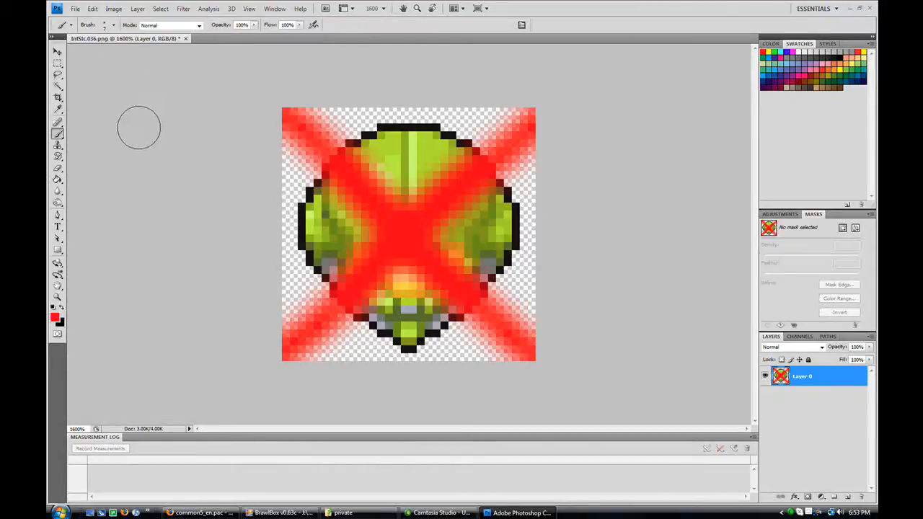
Step: Save the edited icon to the Desktop as a PNG named InfStc.036, replacing the existing file
{"action": "left_click", "coordinate": [75, 8]}
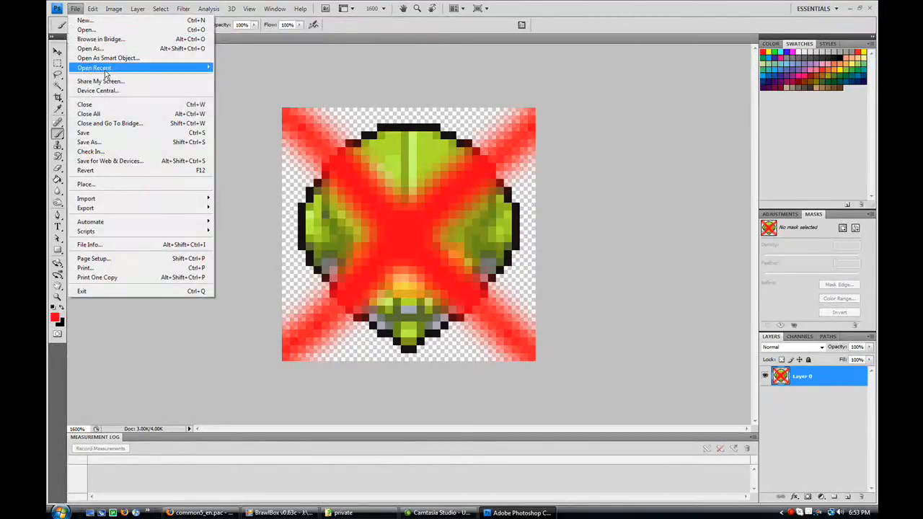
{"action": "left_click", "coordinate": [112, 143]}
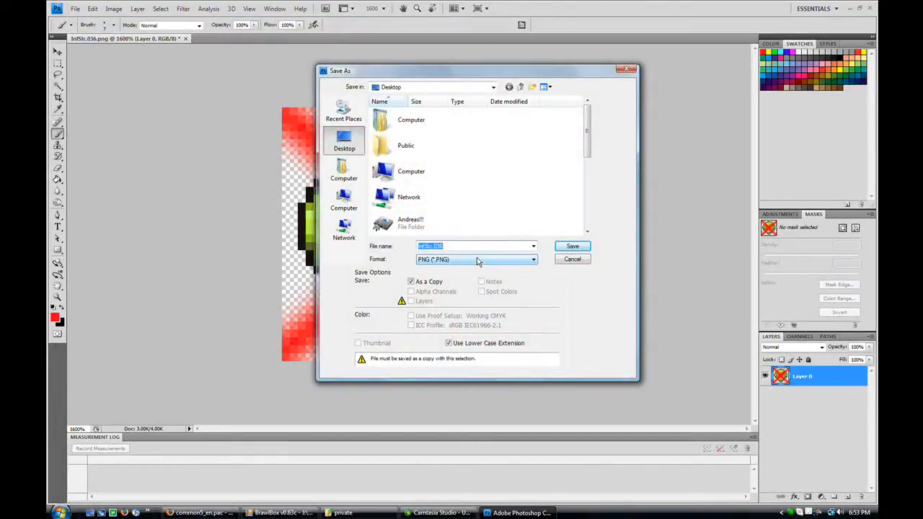
{"action": "left_click", "coordinate": [572, 248]}
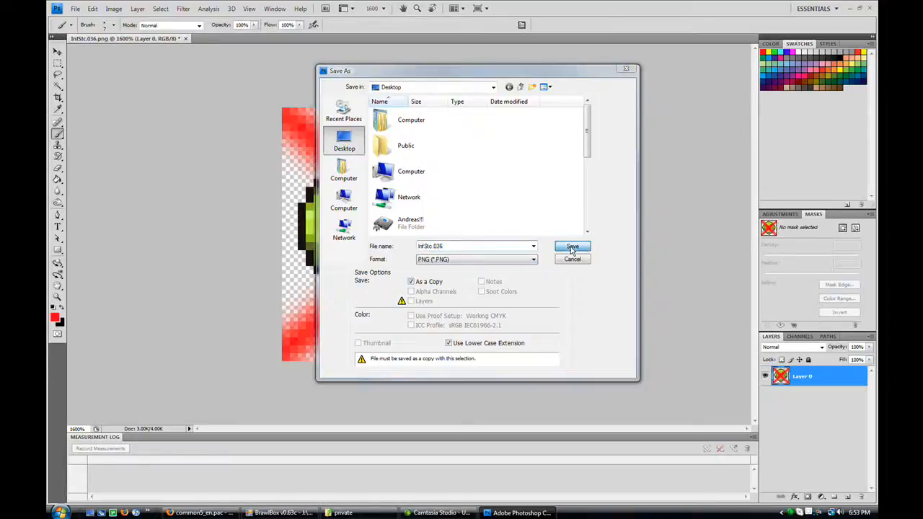
{"action": "left_click", "coordinate": [405, 188]}
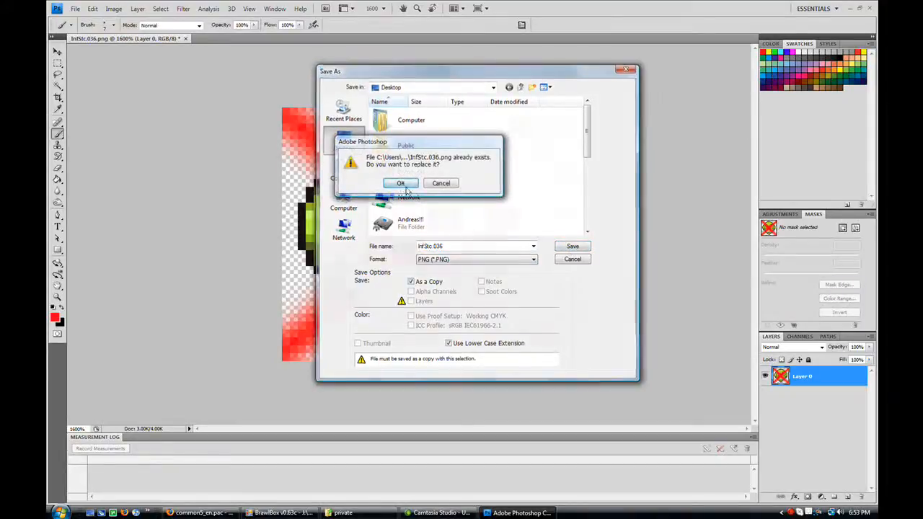
{"action": "left_click", "coordinate": [492, 248]}
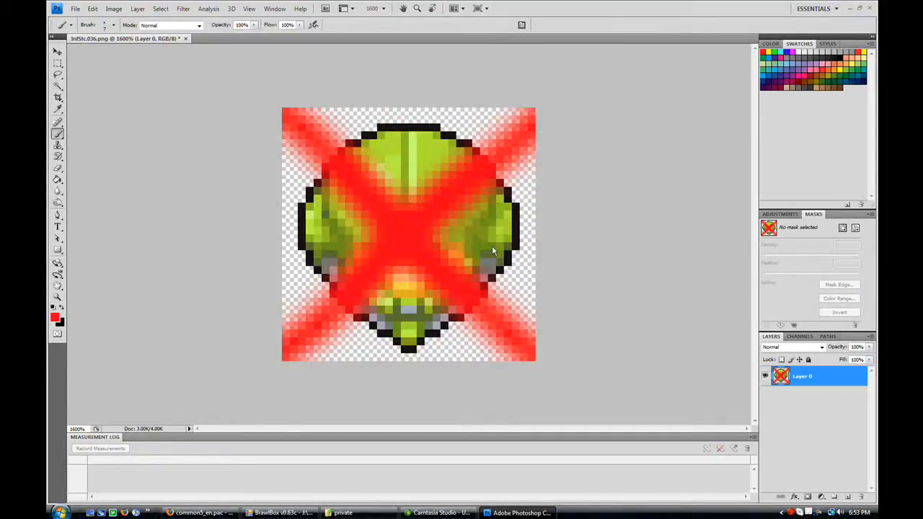
Step: Switch to BrawlBox and replace the InfStc.036 texture with the edited InfStc.036 image from the Desktop
{"action": "left_click", "coordinate": [850, 9]}
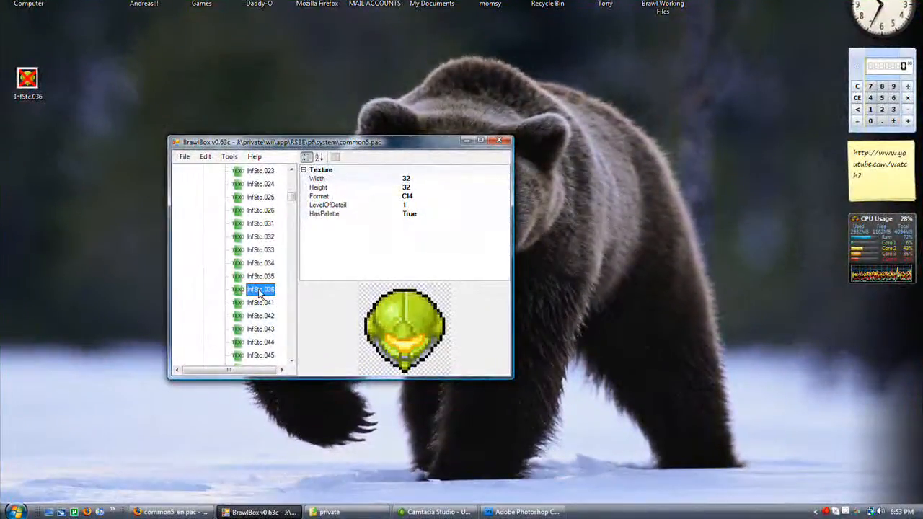
{"action": "right_click", "coordinate": [260, 293]}
{"action": "left_click", "coordinate": [285, 308]}
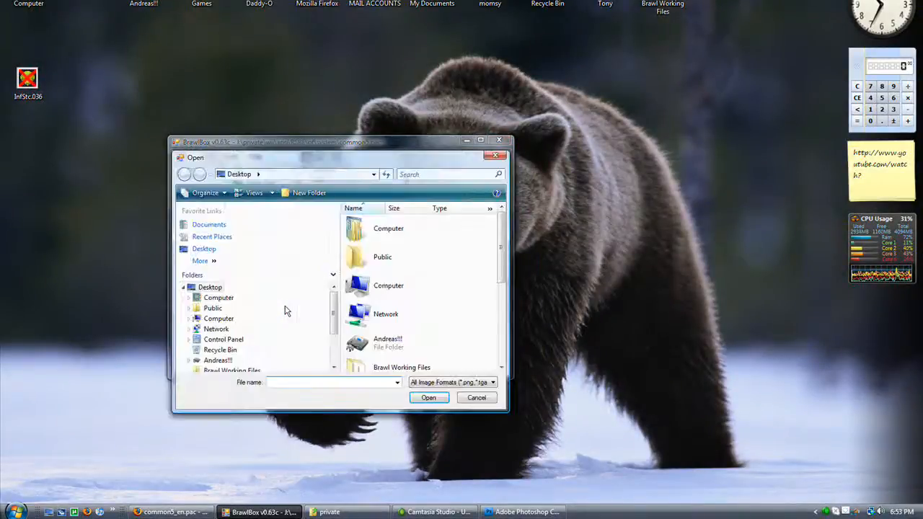
{"action": "left_click_drag", "start_coordinate": [502, 274], "coordinate": [501, 359]}
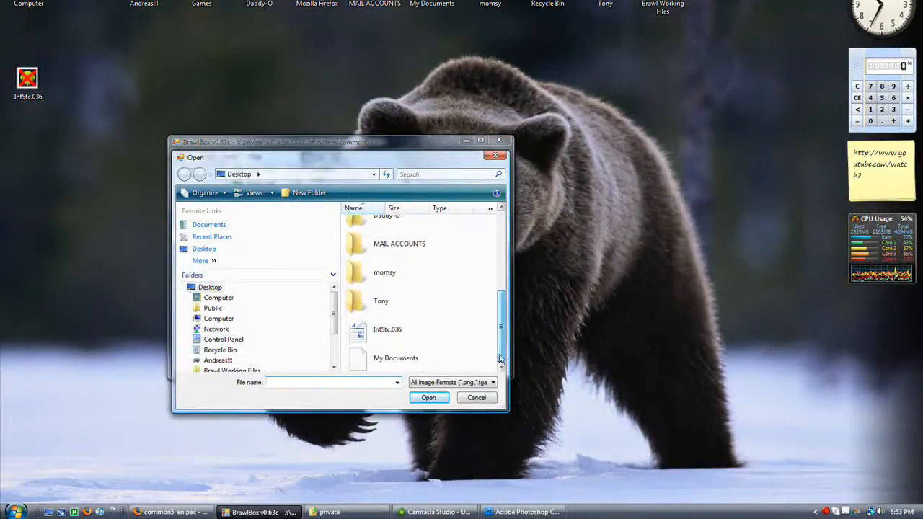
{"action": "double_click", "coordinate": [394, 329]}
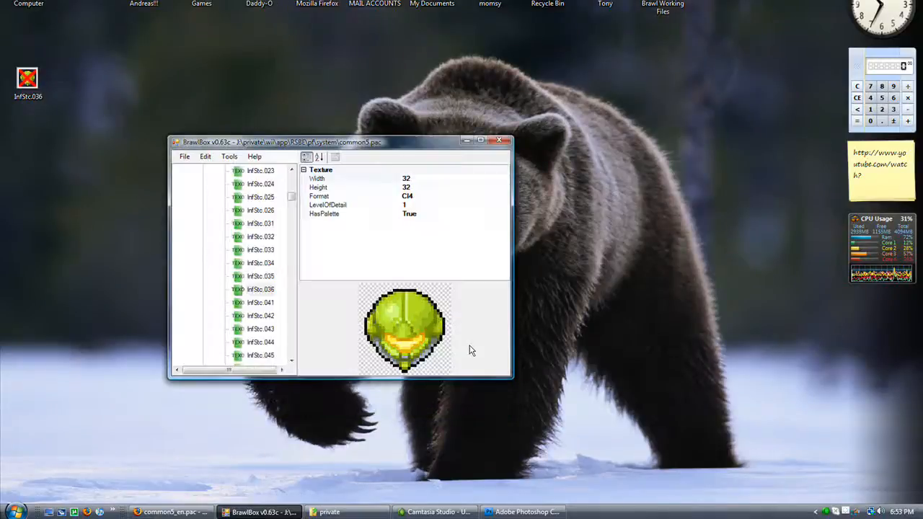
{"action": "left_click_drag", "start_coordinate": [424, 147], "coordinate": [735, 144]}
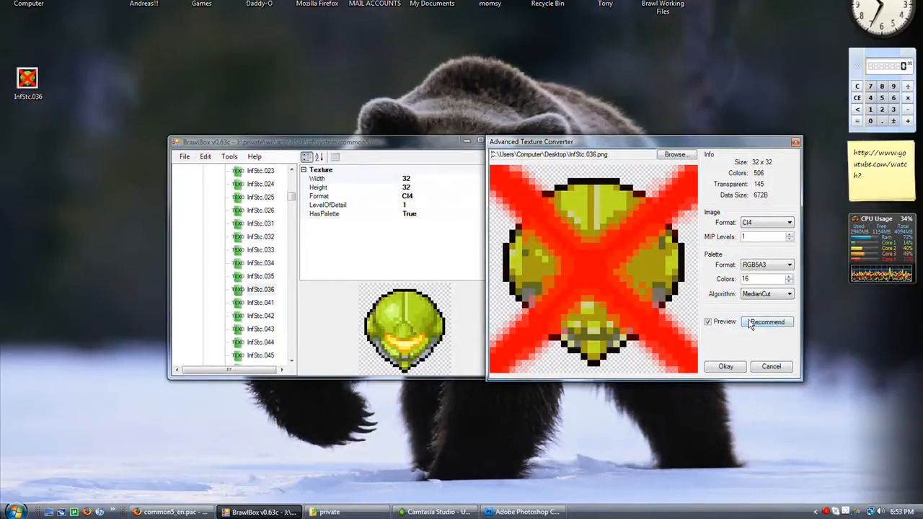
{"action": "left_click", "coordinate": [724, 369]}
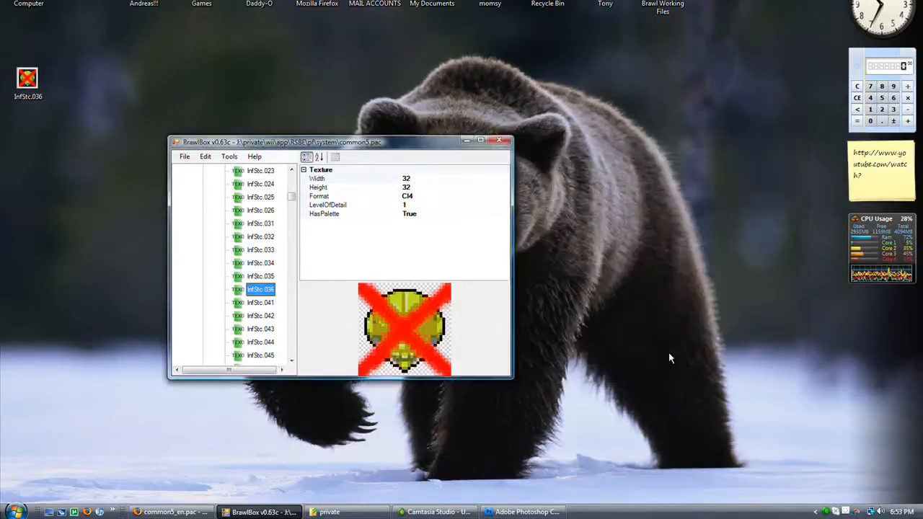
Step: Compare the replaced InfStc.036 texture with the neighbouring InfStc.035 texture in the preview
{"action": "left_click_drag", "start_coordinate": [428, 152], "coordinate": [445, 146]}
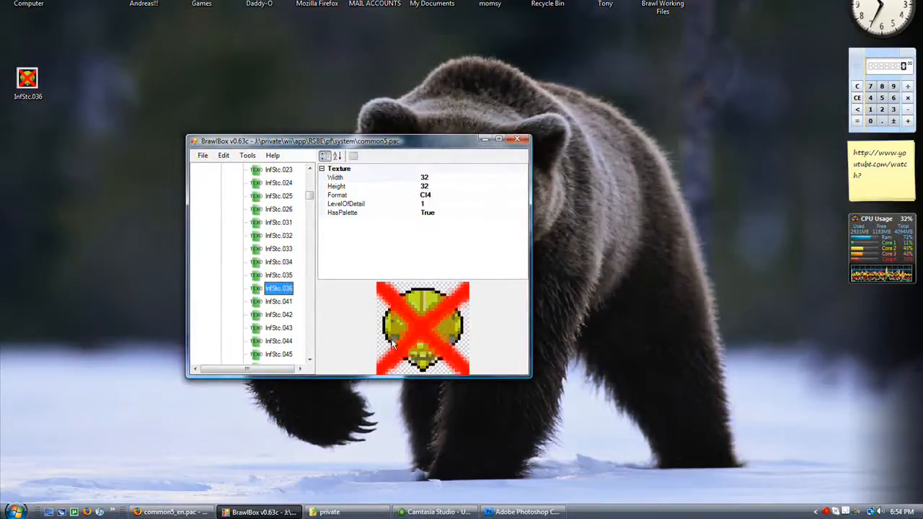
{"action": "key", "text": "Up"}
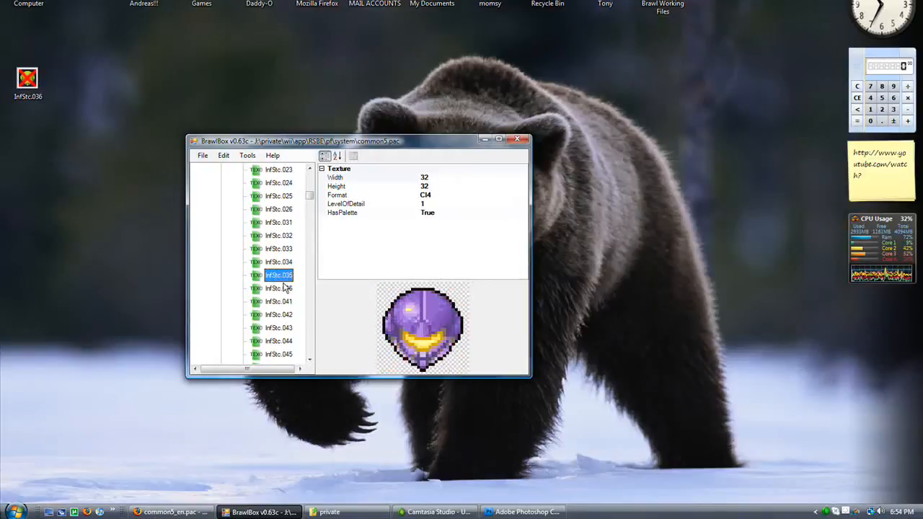
{"action": "key", "text": "Down"}
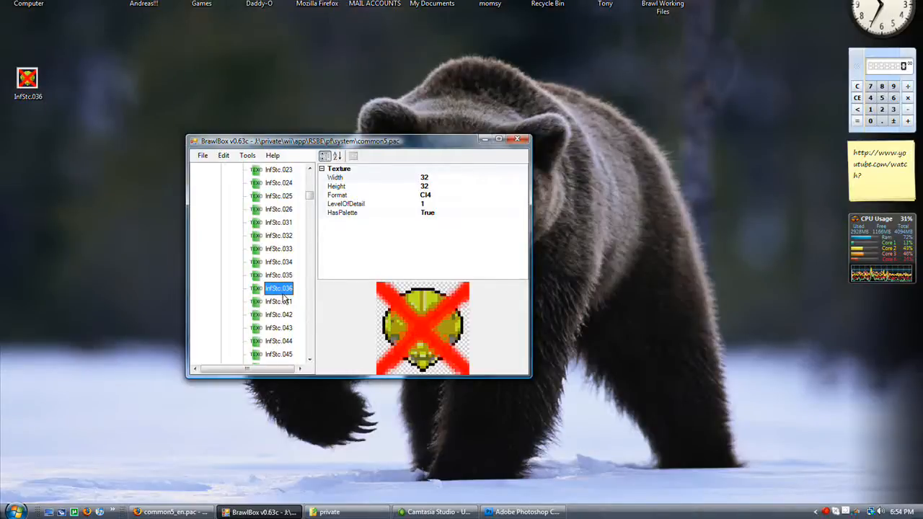
Step: Save the modified archive to the Desktop as a PAC Archive named common5, without the _en suffix
{"action": "left_click", "coordinate": [203, 155]}
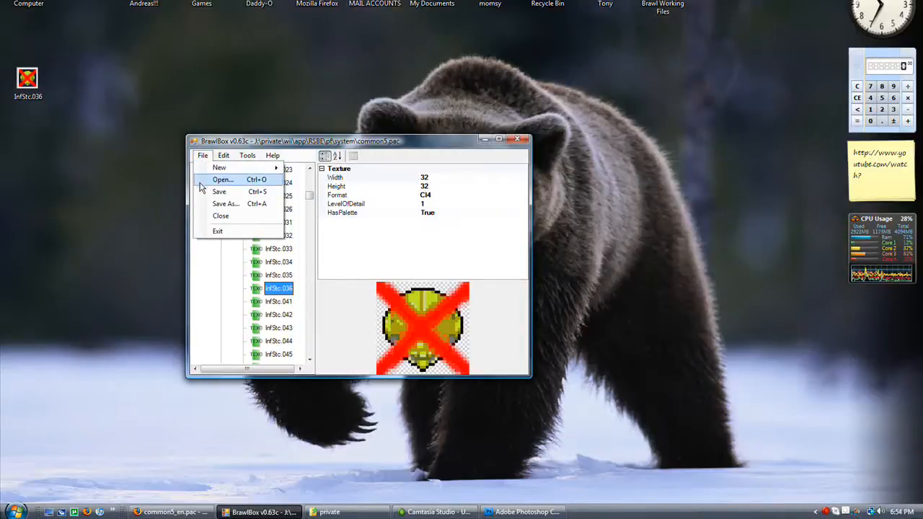
{"action": "left_click", "coordinate": [224, 205]}
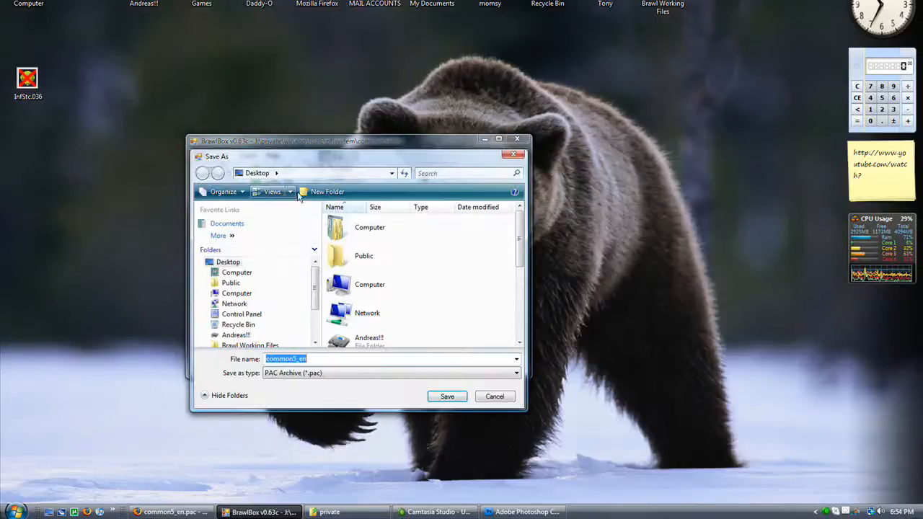
{"action": "left_click_drag", "start_coordinate": [389, 163], "coordinate": [509, 187]}
{"action": "left_click_drag", "start_coordinate": [434, 383], "coordinate": [405, 384]}
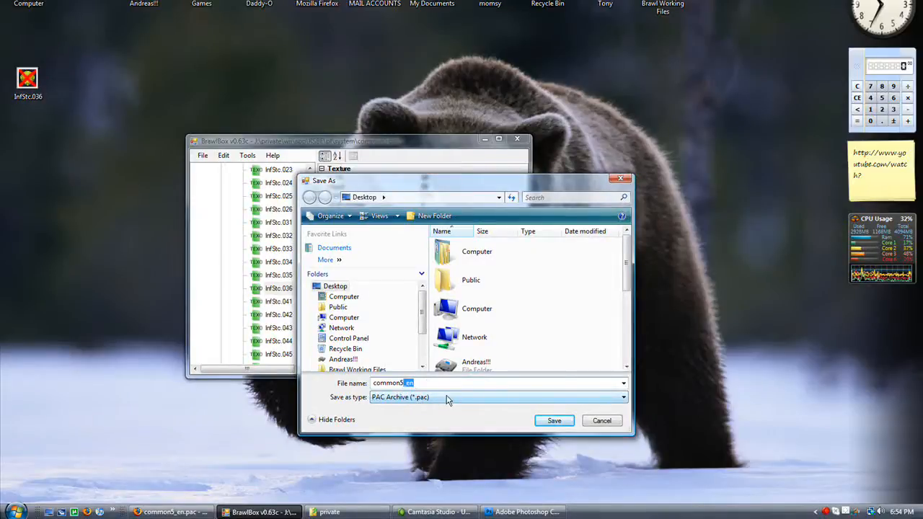
{"action": "key", "text": "BackSpace"}
{"action": "left_click", "coordinate": [551, 421]}
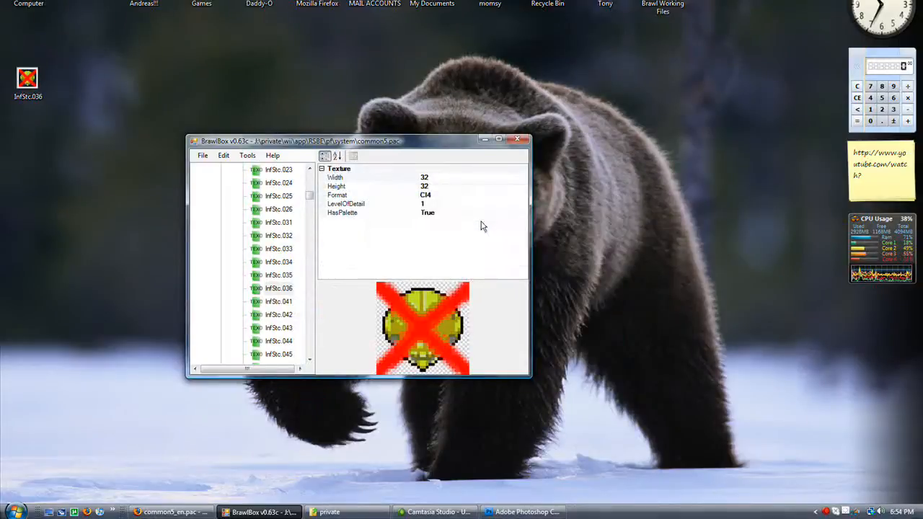
Step: Switch to the SD card's private folder in Windows Explorer and open wii/app/RSBE/pf/system
{"action": "left_click", "coordinate": [485, 142]}
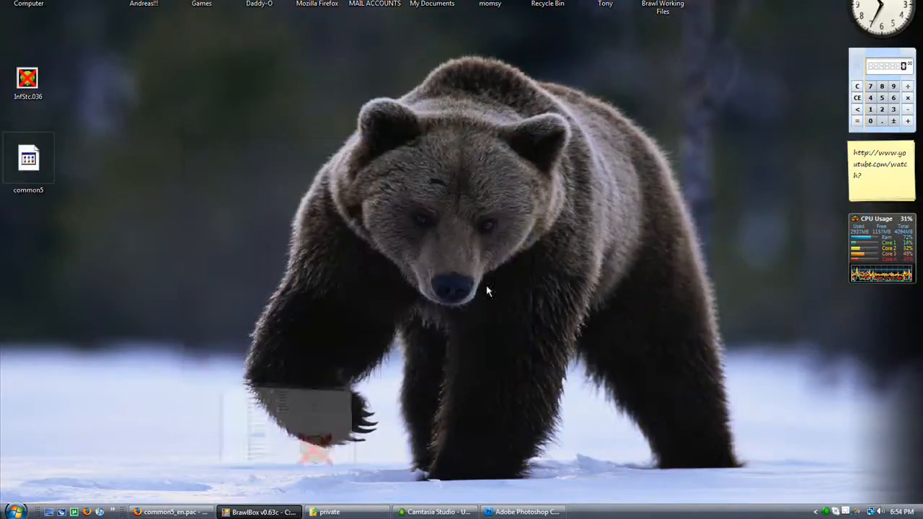
{"action": "left_click", "coordinate": [352, 513]}
{"action": "left_click_drag", "start_coordinate": [397, 254], "coordinate": [372, 232]}
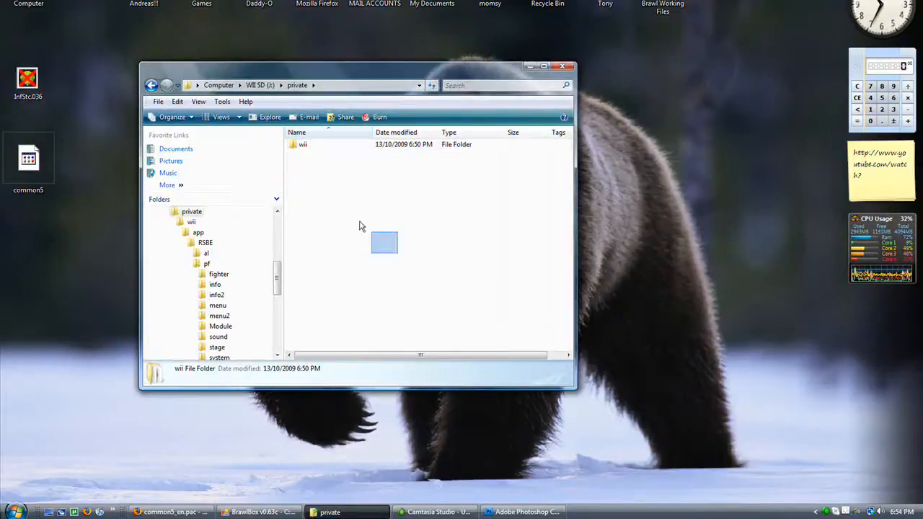
{"action": "double_click", "coordinate": [304, 145]}
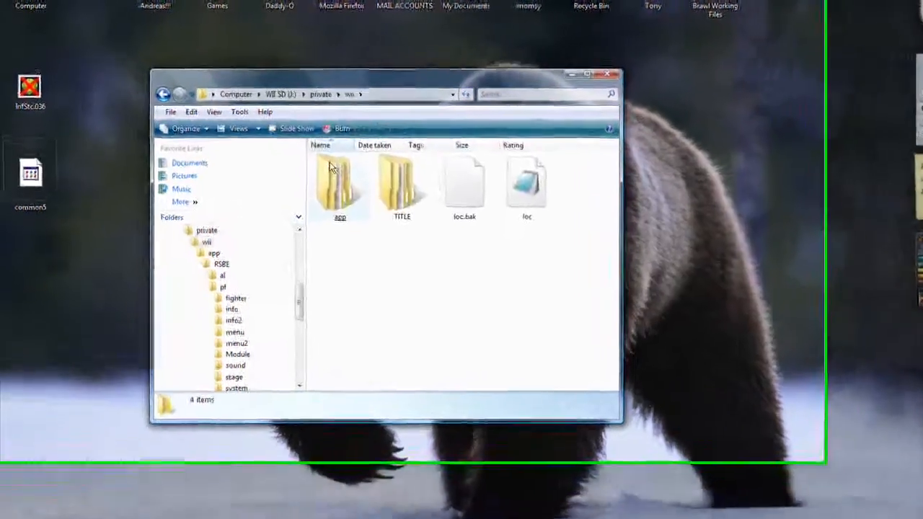
{"action": "double_click", "coordinate": [332, 168]}
{"action": "double_click", "coordinate": [383, 182]}
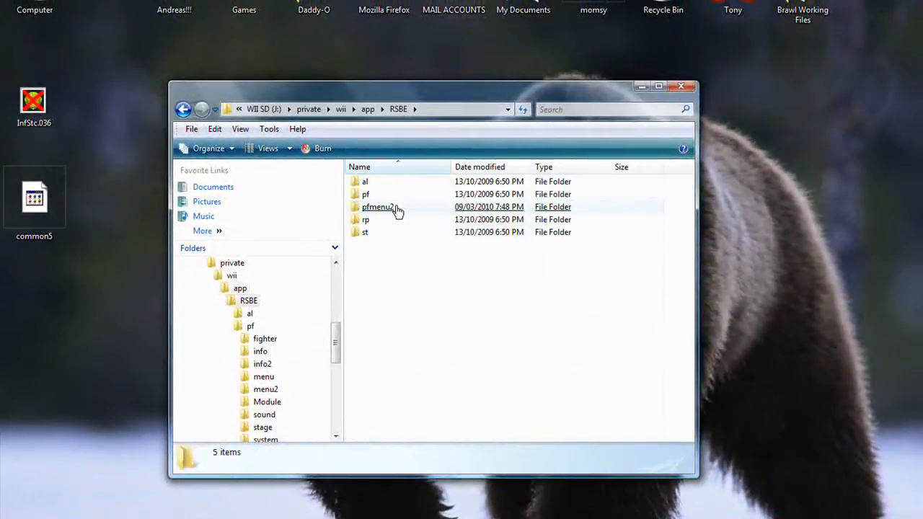
{"action": "double_click", "coordinate": [392, 195]}
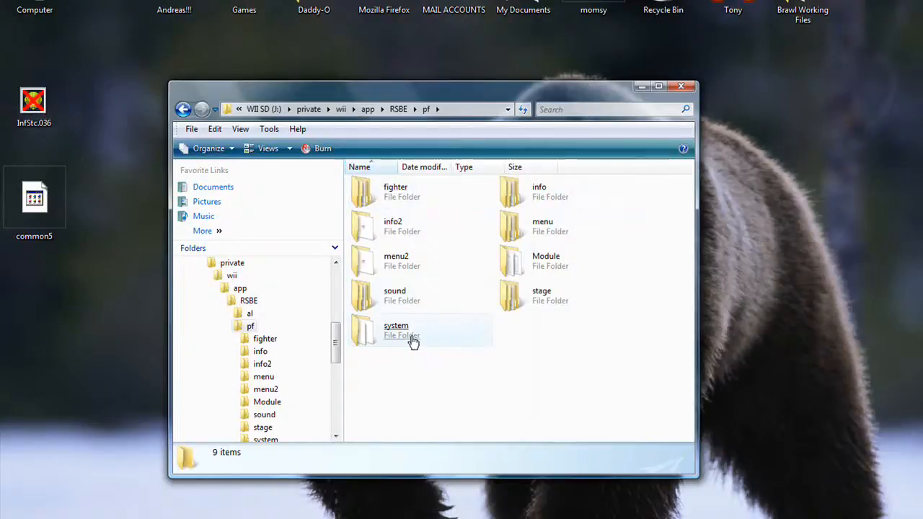
{"action": "double_click", "coordinate": [411, 339]}
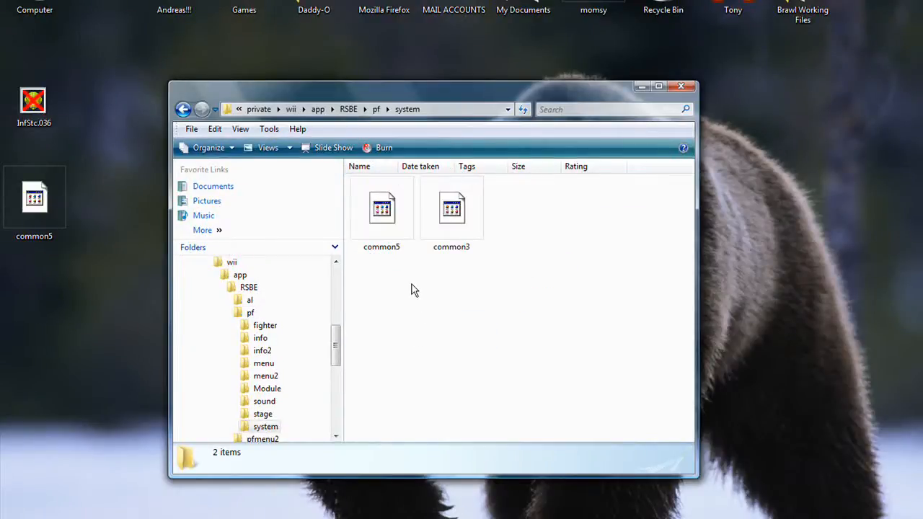
Step: Rename the common5 file in the system folder to "common5 - ORIGINAL"
{"action": "left_click", "coordinate": [380, 215]}
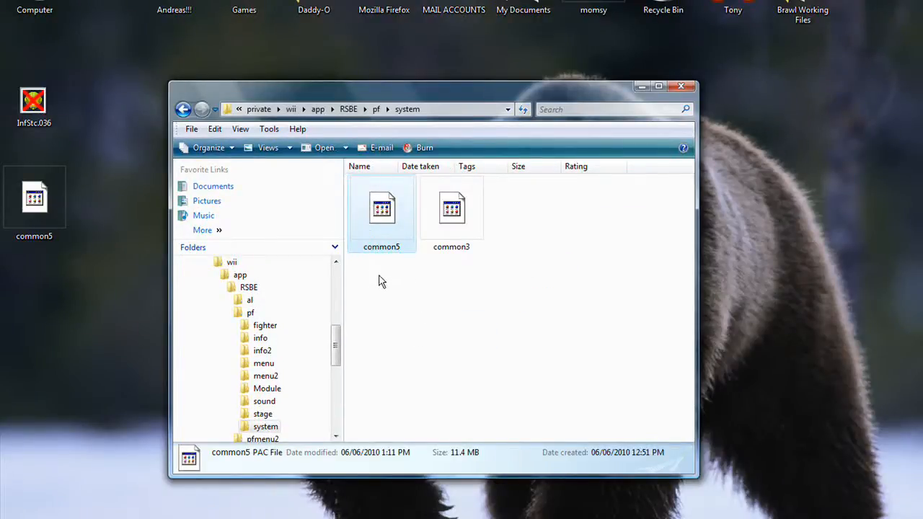
{"action": "right_click", "coordinate": [381, 222]}
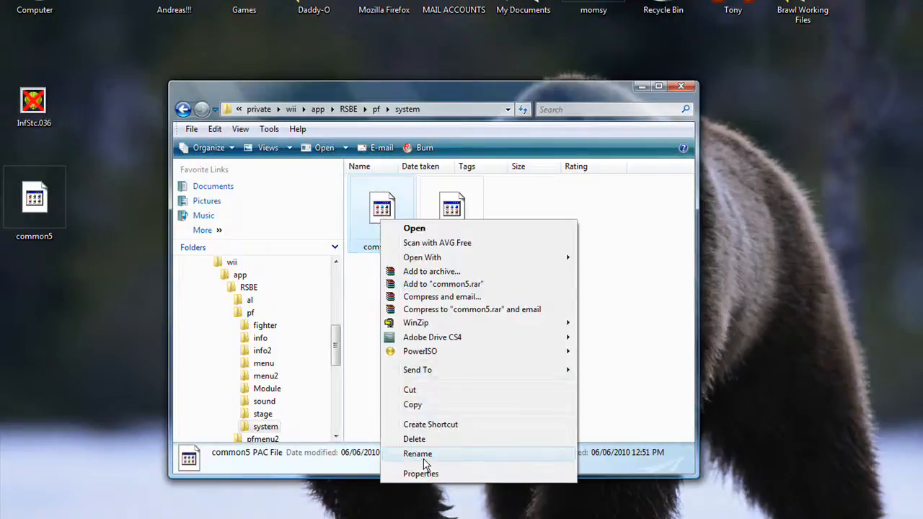
{"action": "left_click", "coordinate": [425, 456]}
{"action": "key", "text": "End"}
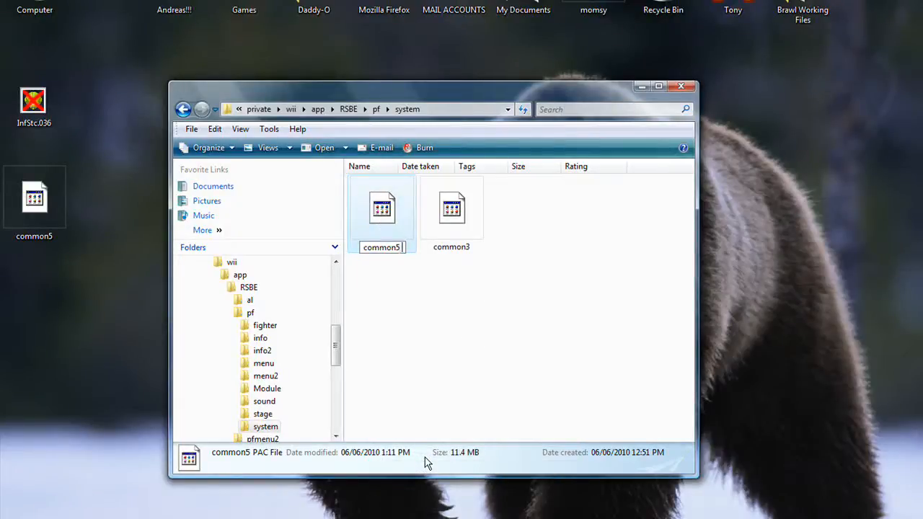
{"action": "type", "text": "- ORIGI"}
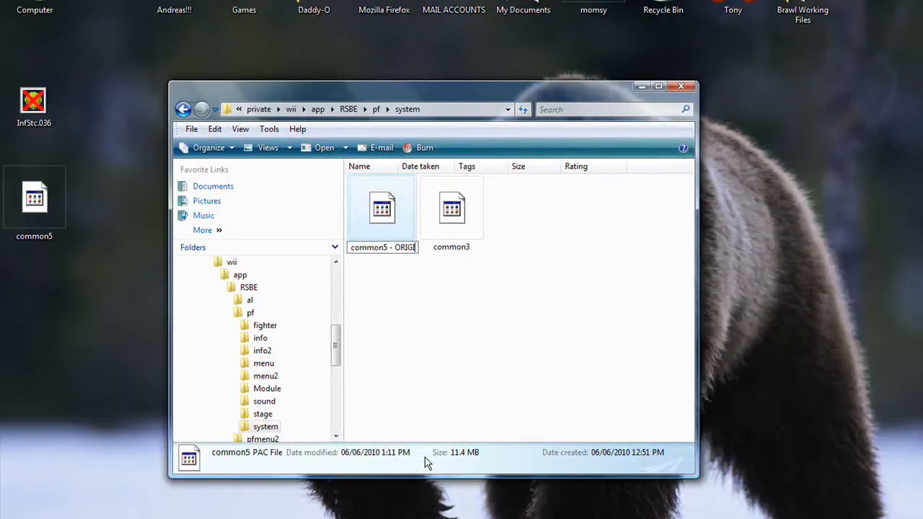
{"action": "type", "text": "NAL"}
{"action": "key", "text": "Return"}
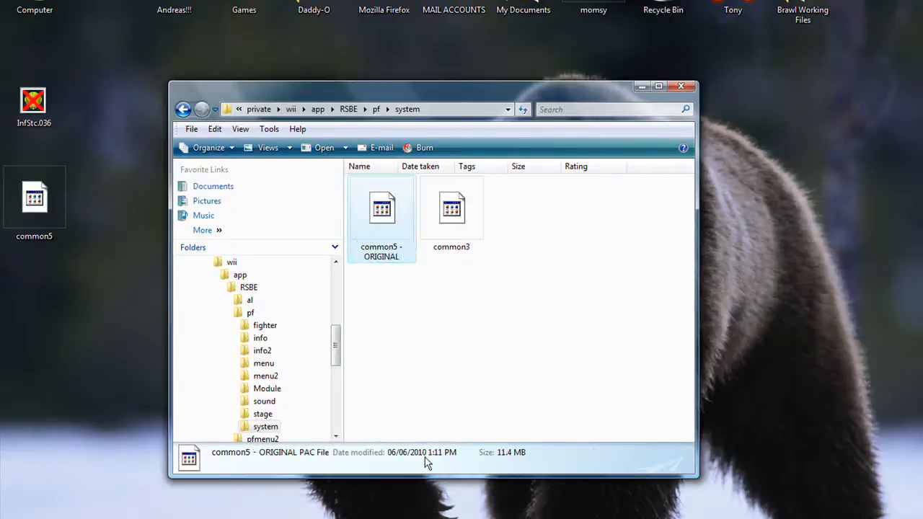
Step: Back up "common5 - ORIGINAL" to the Desktop and copy the modified common5 file into the system folder
{"action": "left_click_drag", "start_coordinate": [415, 266], "coordinate": [58, 317]}
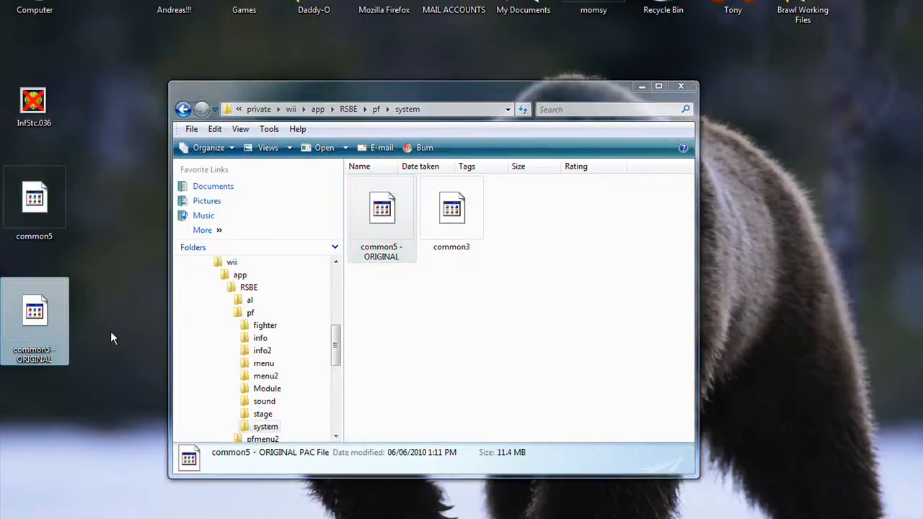
{"action": "left_click_drag", "start_coordinate": [37, 214], "coordinate": [418, 318]}
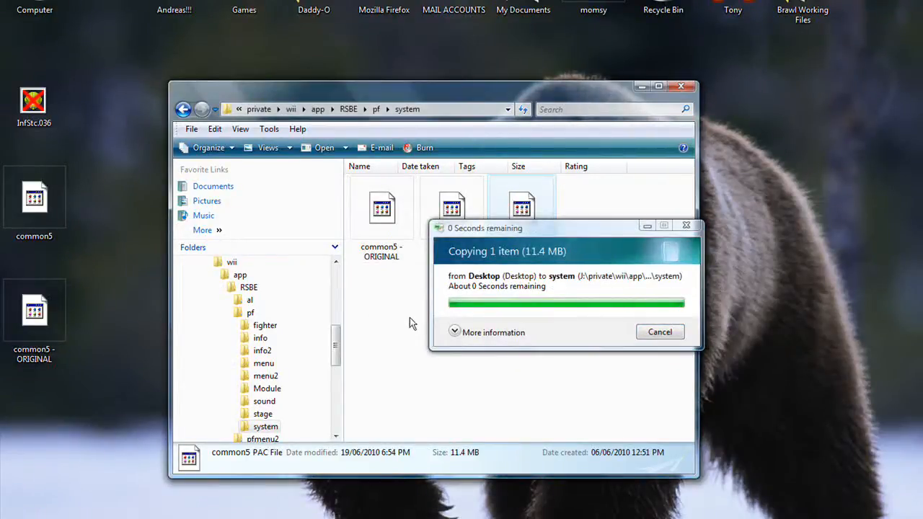
Step: Permanently delete "common5 - ORIGINAL" from the system folder and place the common5 file ahead of common3
{"action": "left_click_drag", "start_coordinate": [415, 313], "coordinate": [370, 209]}
{"action": "key", "text": "shift+Delete"}
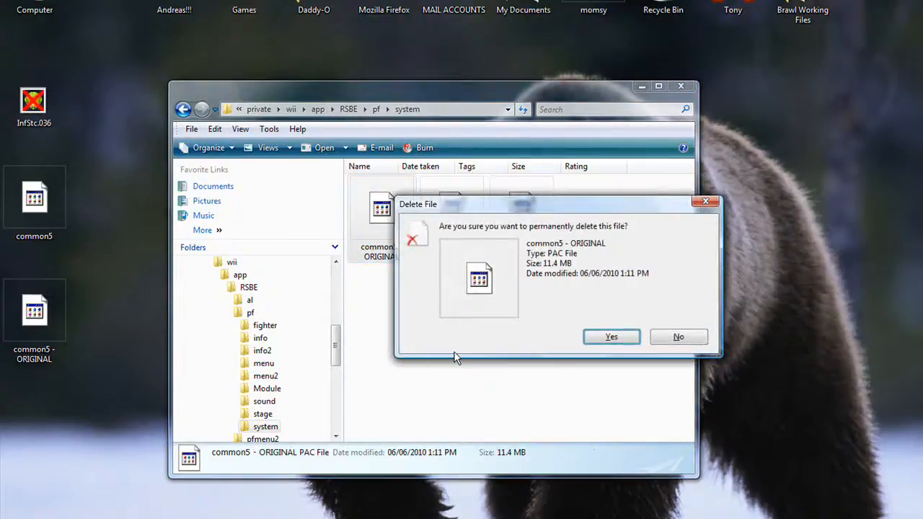
{"action": "key", "text": "Return"}
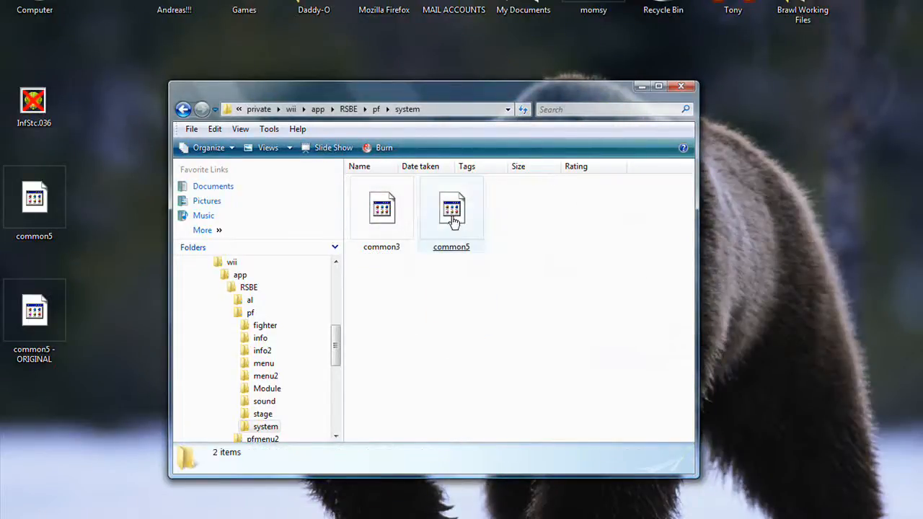
{"action": "left_click_drag", "start_coordinate": [454, 234], "coordinate": [356, 233]}
{"action": "left_click", "coordinate": [518, 302]}
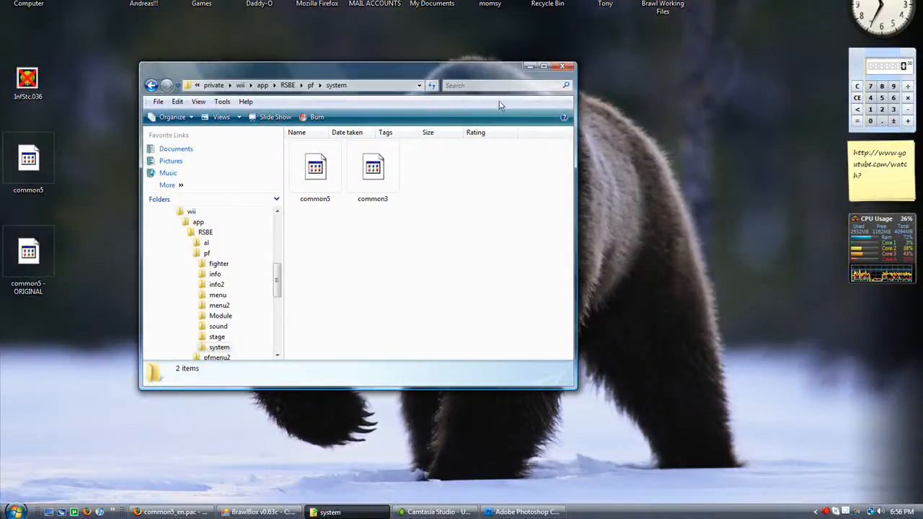
{"action": "left_click", "coordinate": [529, 66]}
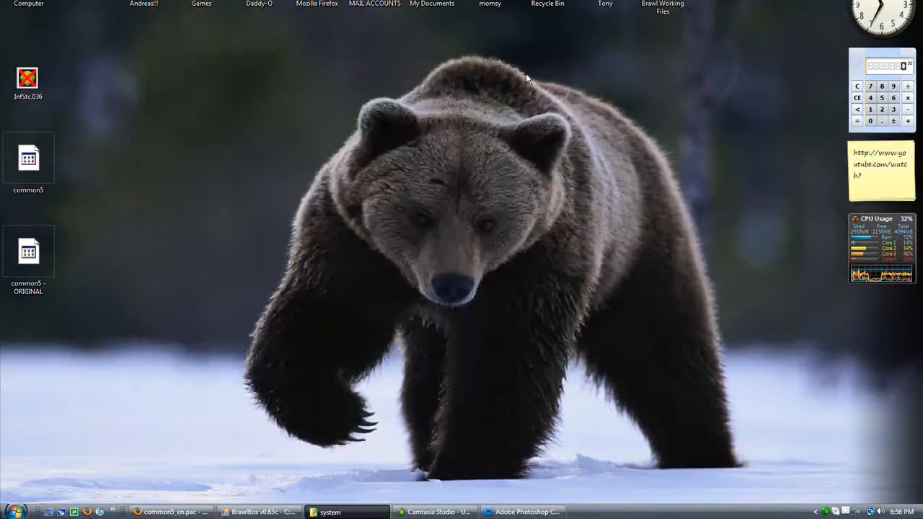
{"action": "left_click", "coordinate": [827, 512]}
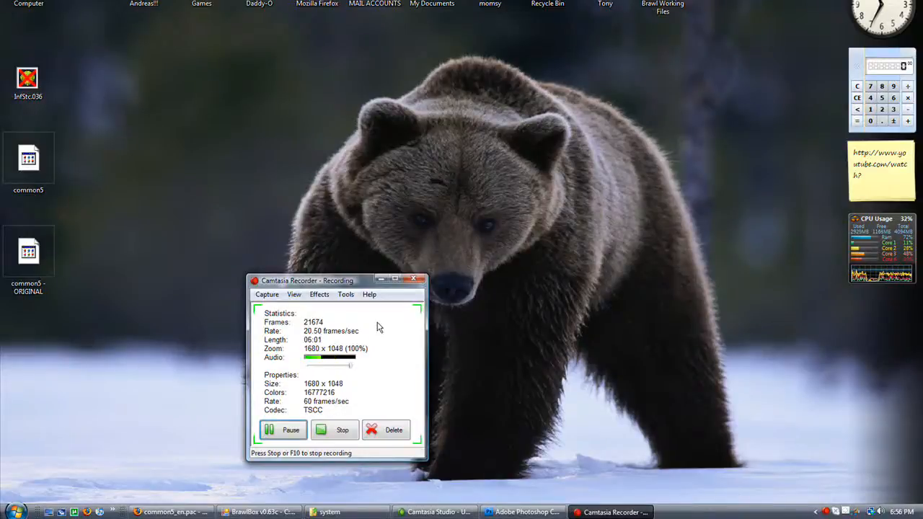